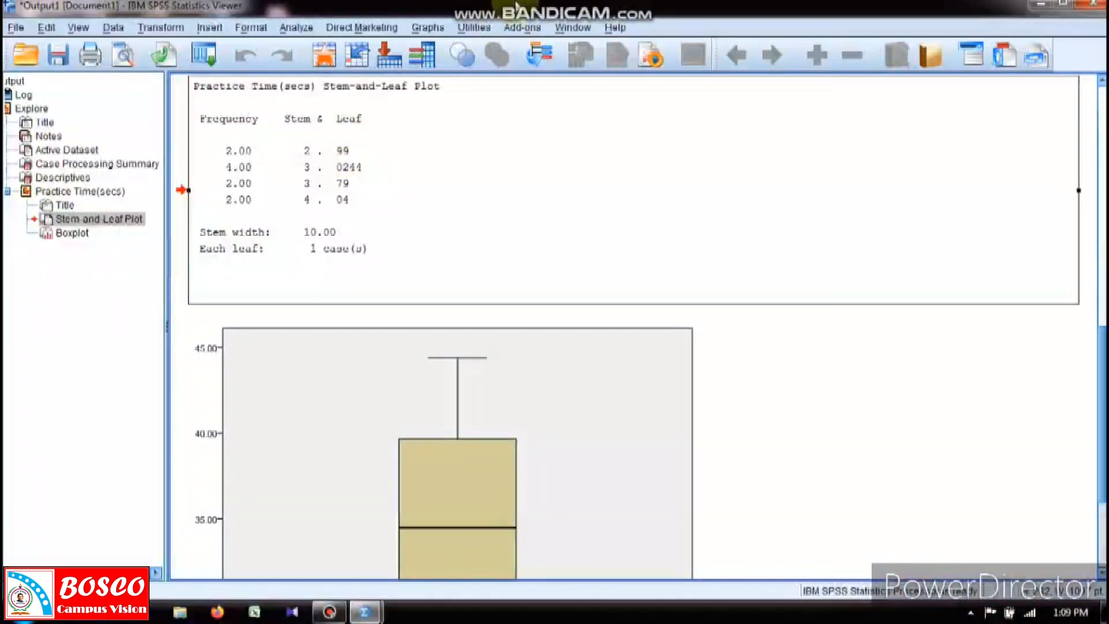
# Compare the stem 2 leaves of the stem-and-leaf plot with the times in rows 1 and 3 of Swim.sav
pyautogui.moveTo(516, 6)
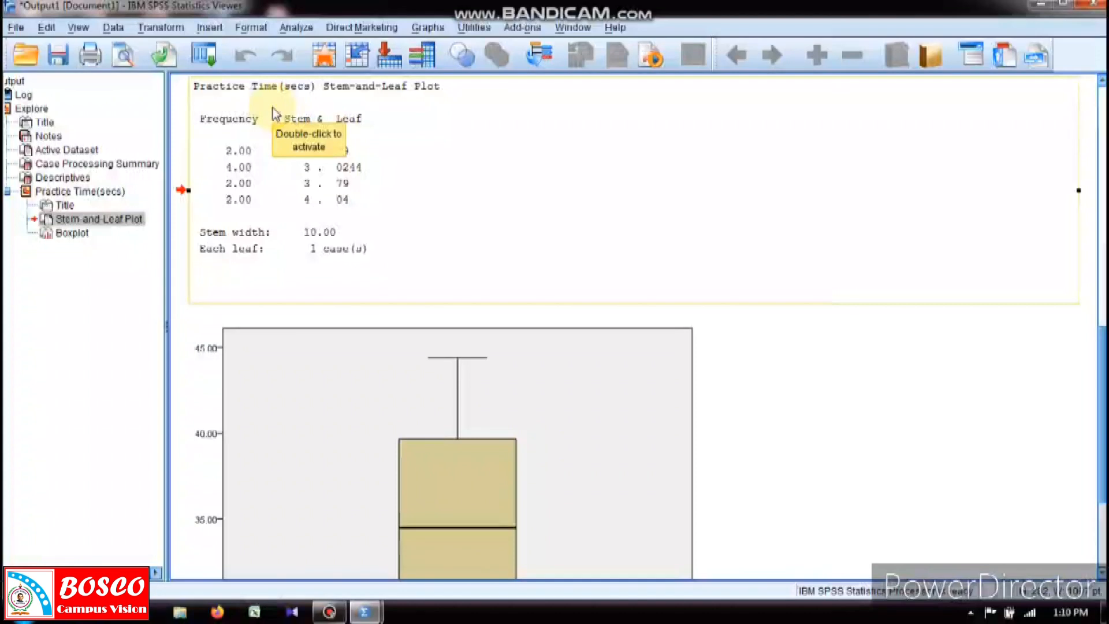
pyautogui.click(237, 156)
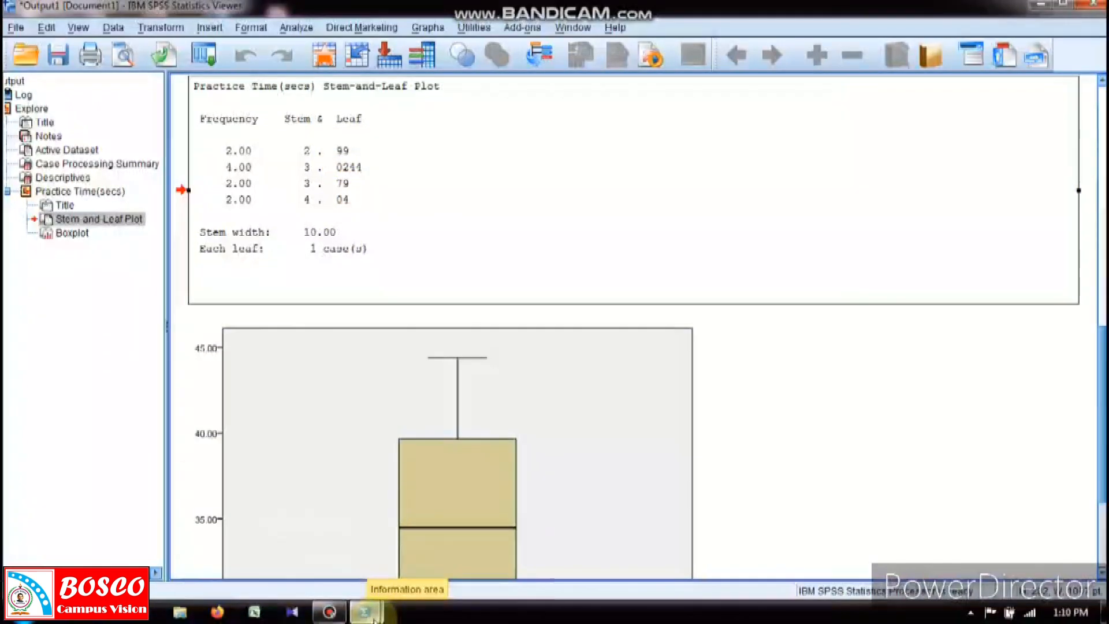
pyautogui.moveTo(374, 620)
pyautogui.click(404, 549)
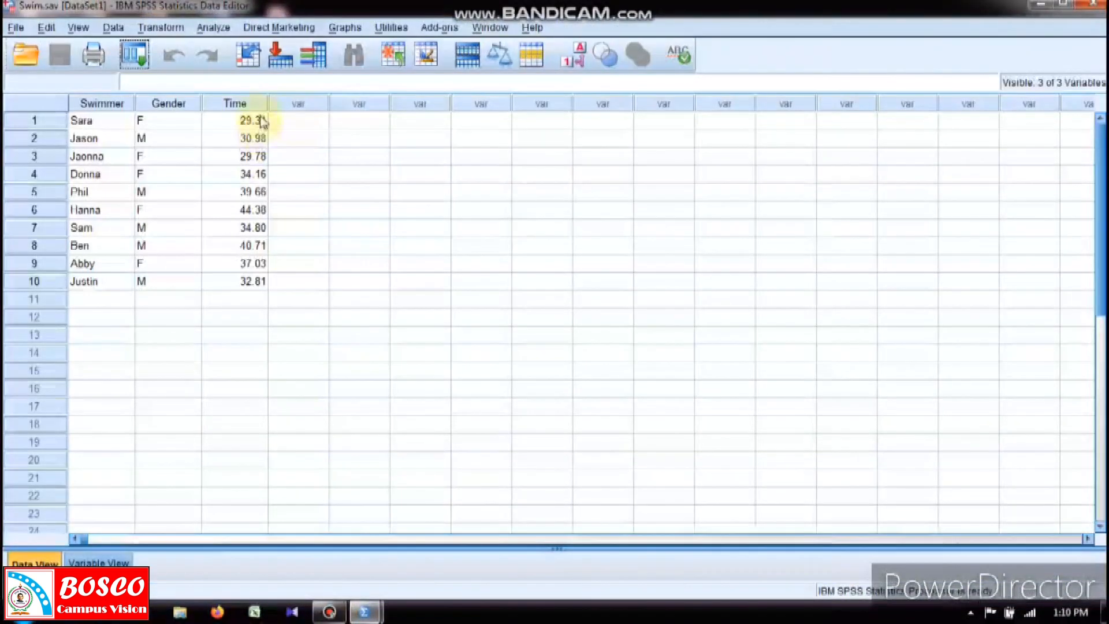
pyautogui.click(258, 121)
pyautogui.click(252, 157)
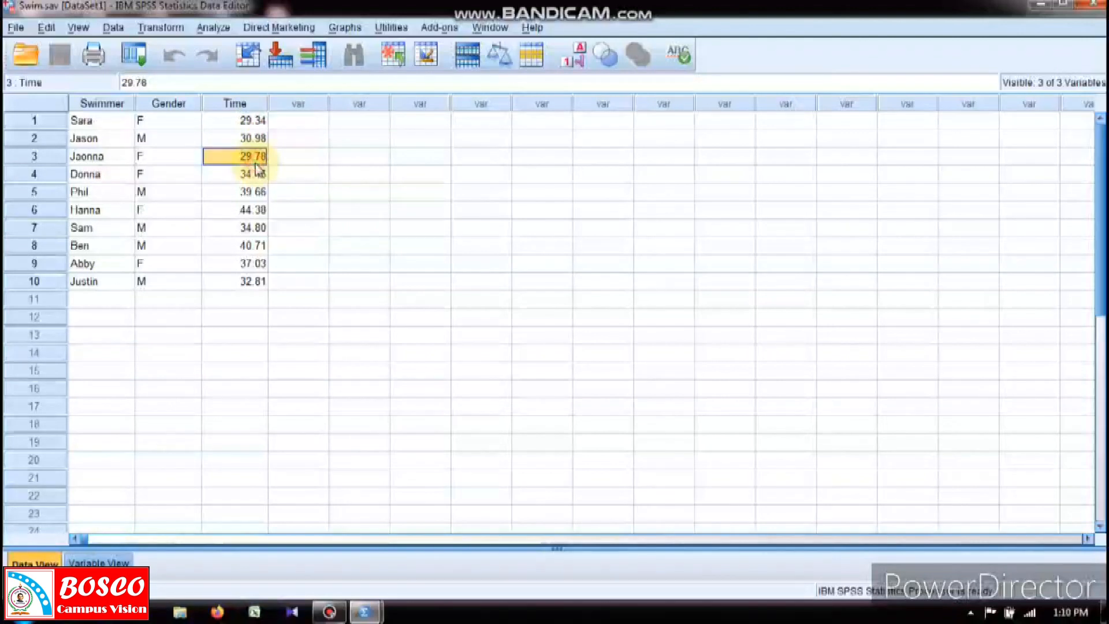
pyautogui.click(258, 120)
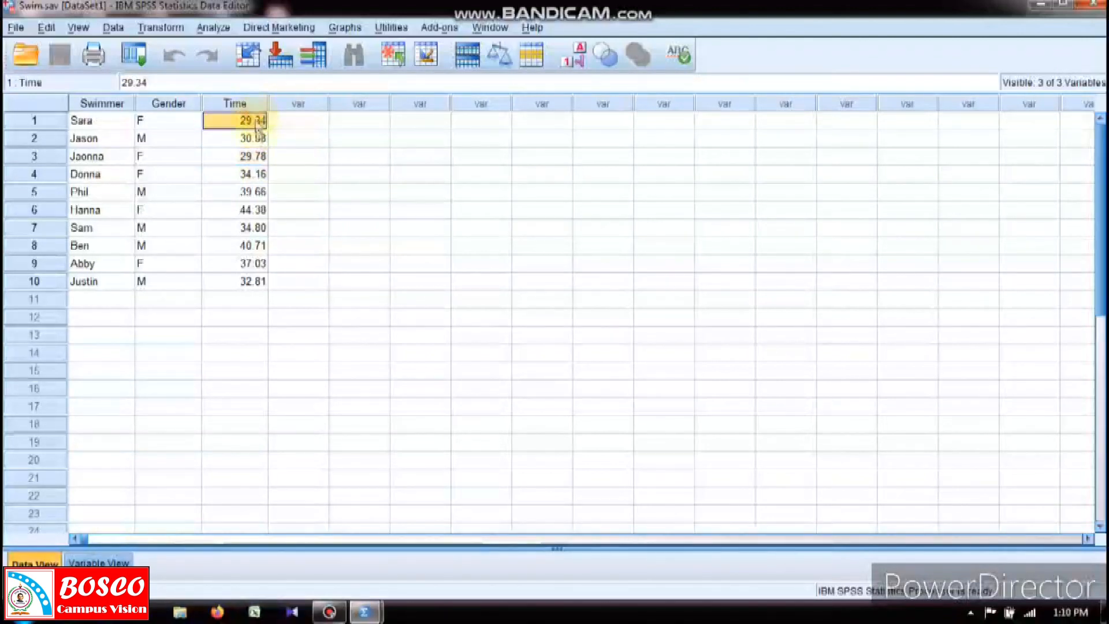
pyautogui.click(258, 157)
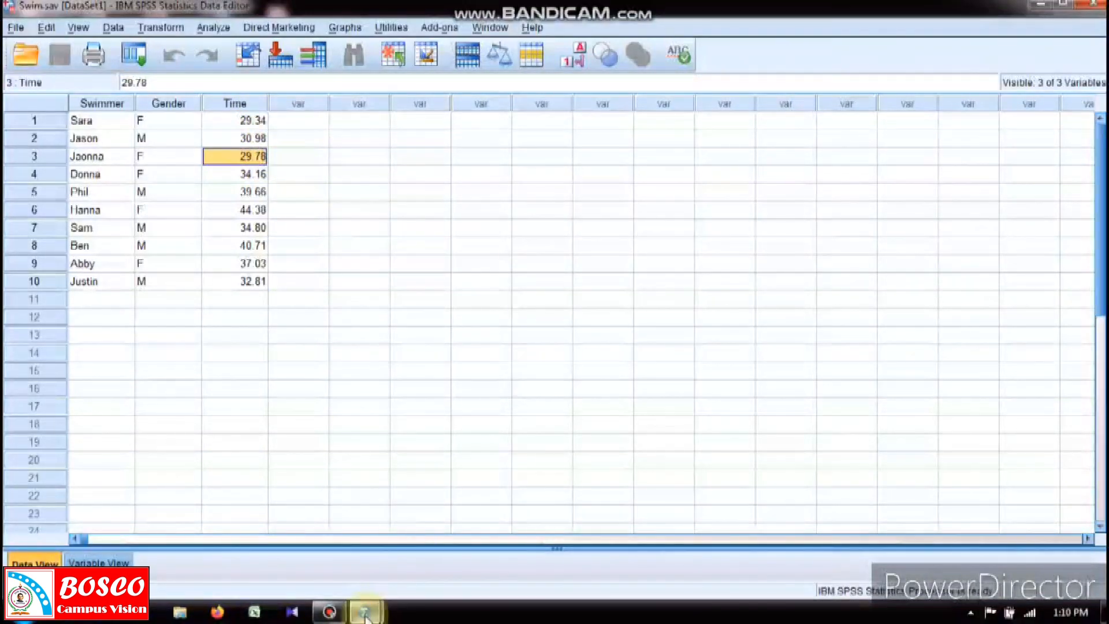
pyautogui.moveTo(366, 617)
pyautogui.click(345, 552)
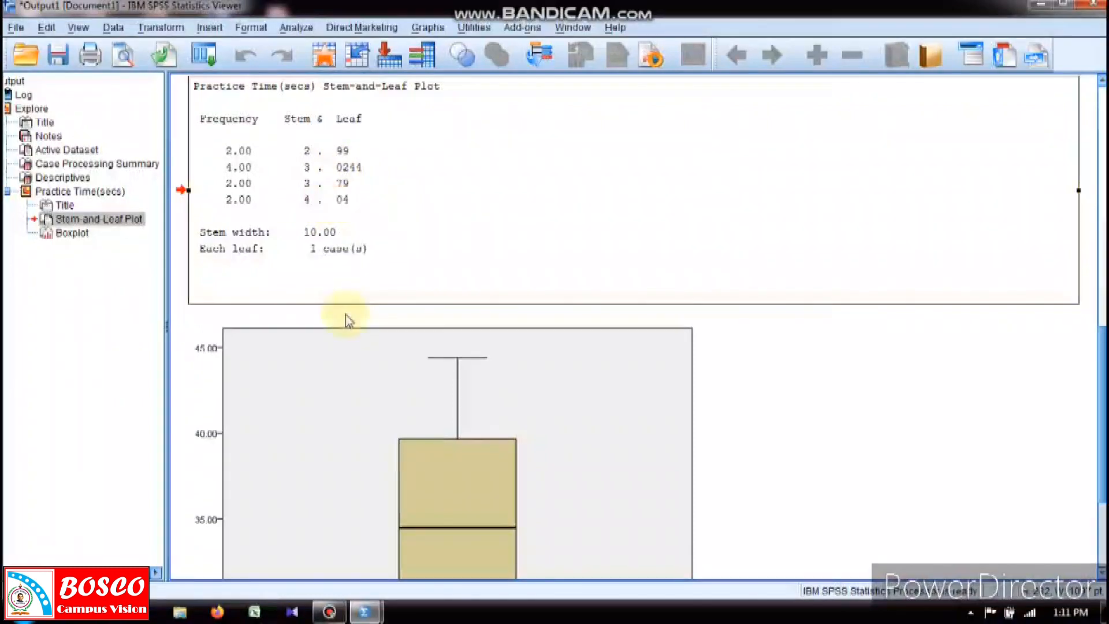
# Check the first stem 3 leaf of the plot against the time in row 2 of Swim.sav, returning to the output
pyautogui.moveTo(373, 616)
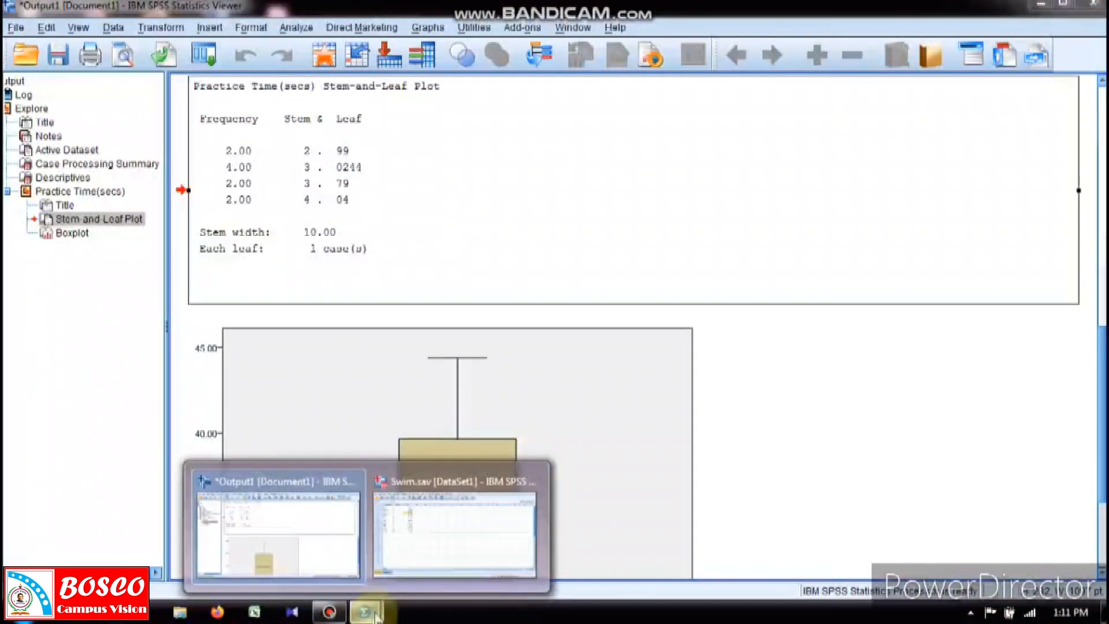
pyautogui.click(401, 575)
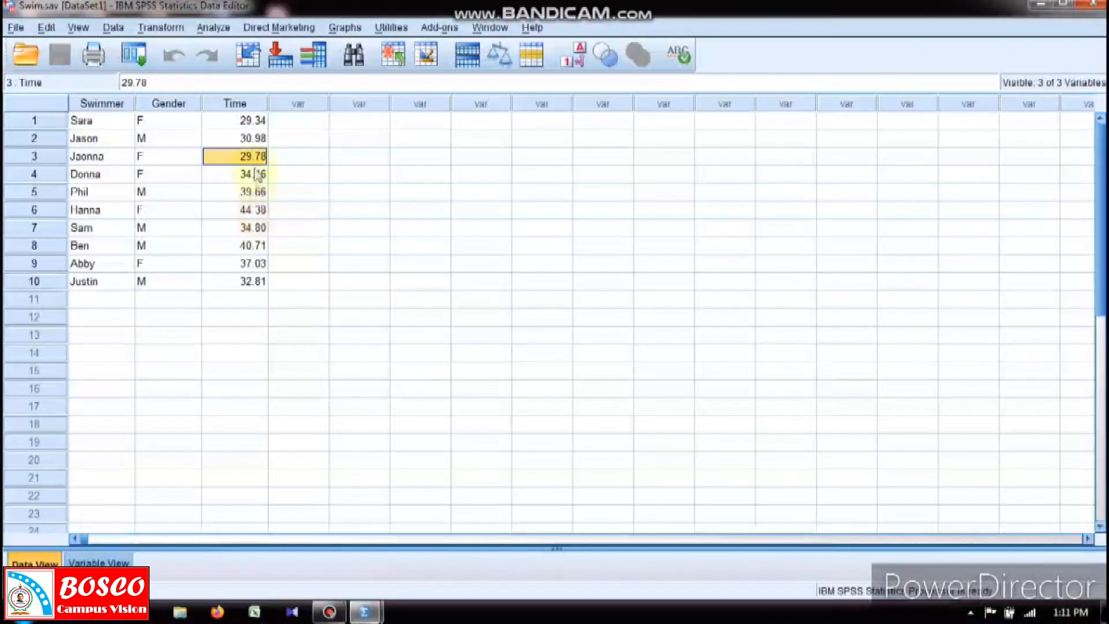
pyautogui.click(246, 139)
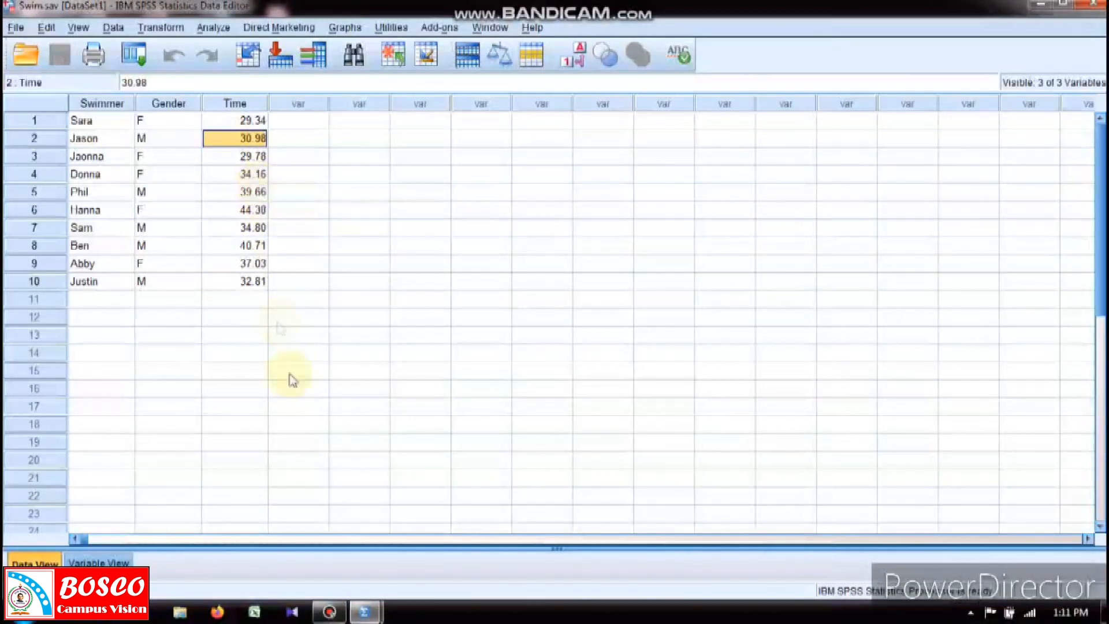
pyautogui.moveTo(364, 612)
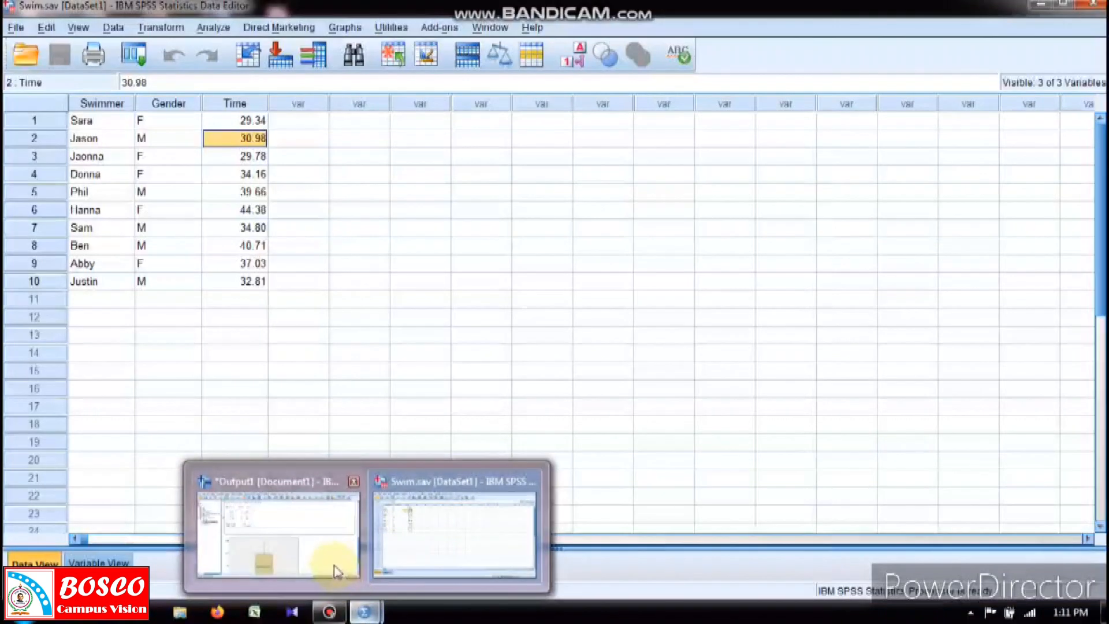
pyautogui.click(334, 569)
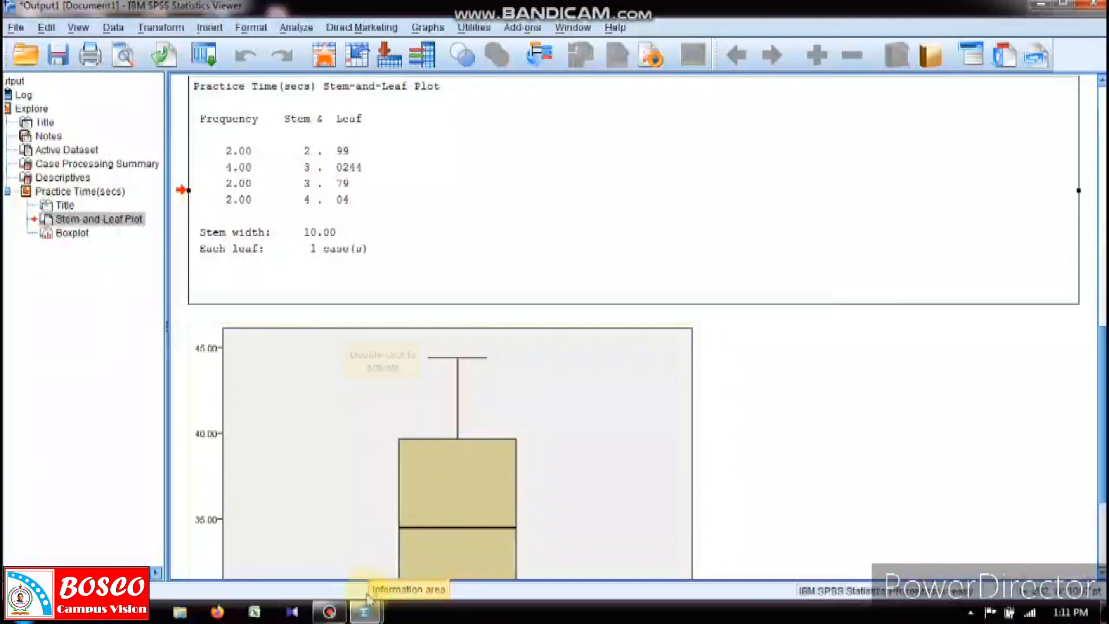
# Check the stem 3 leaf 2 against the time in row 10 of Swim.sav, returning to the output
pyautogui.moveTo(368, 612)
pyautogui.click(393, 554)
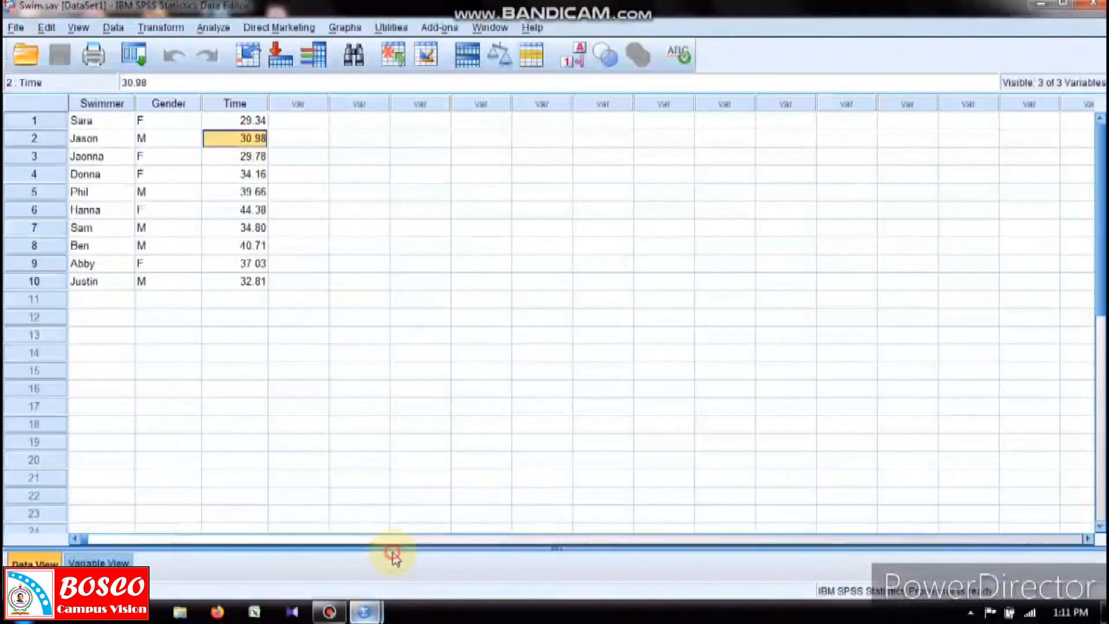
pyautogui.click(239, 282)
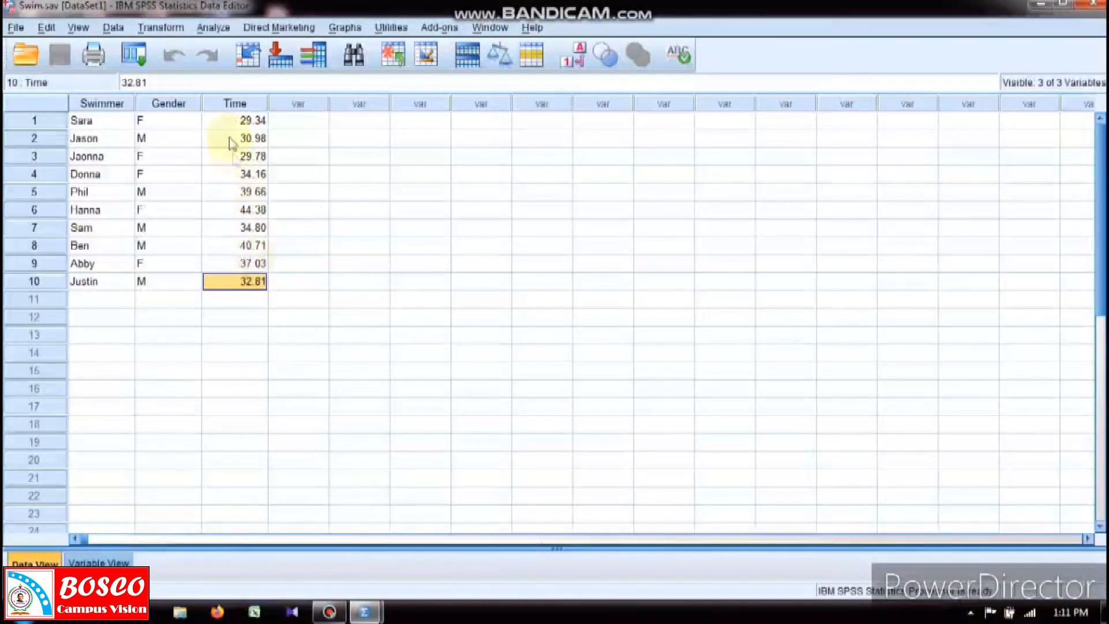
pyautogui.moveTo(364, 612)
pyautogui.click(325, 550)
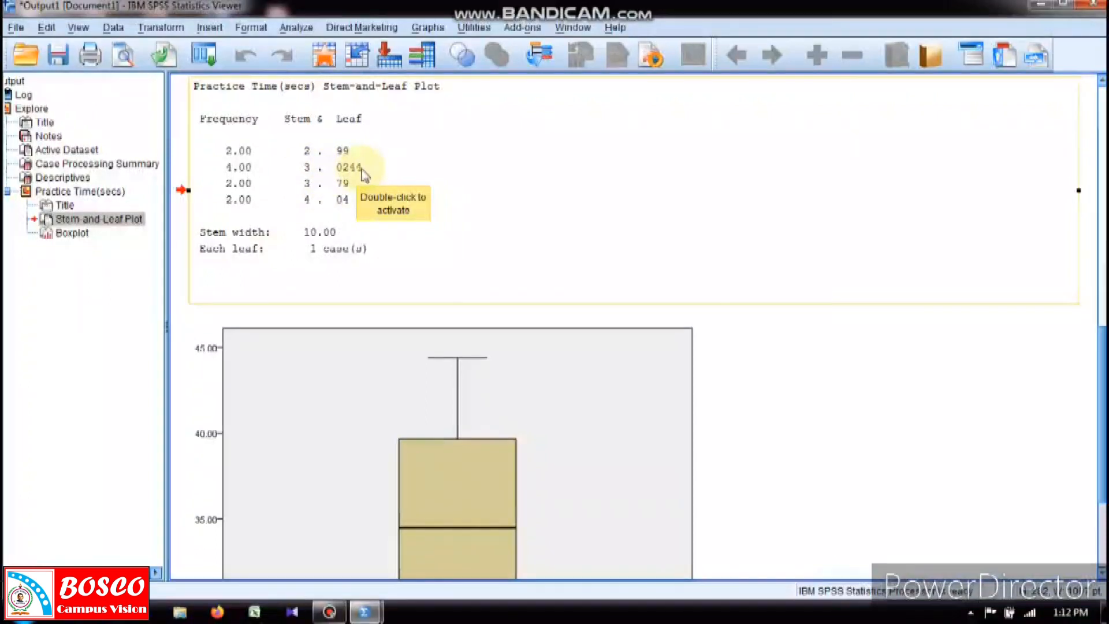
# Match the two stem 3 leaves of 4 with the times in rows 4 and 7 of Swim.sav, returning to the output
pyautogui.moveTo(365, 616)
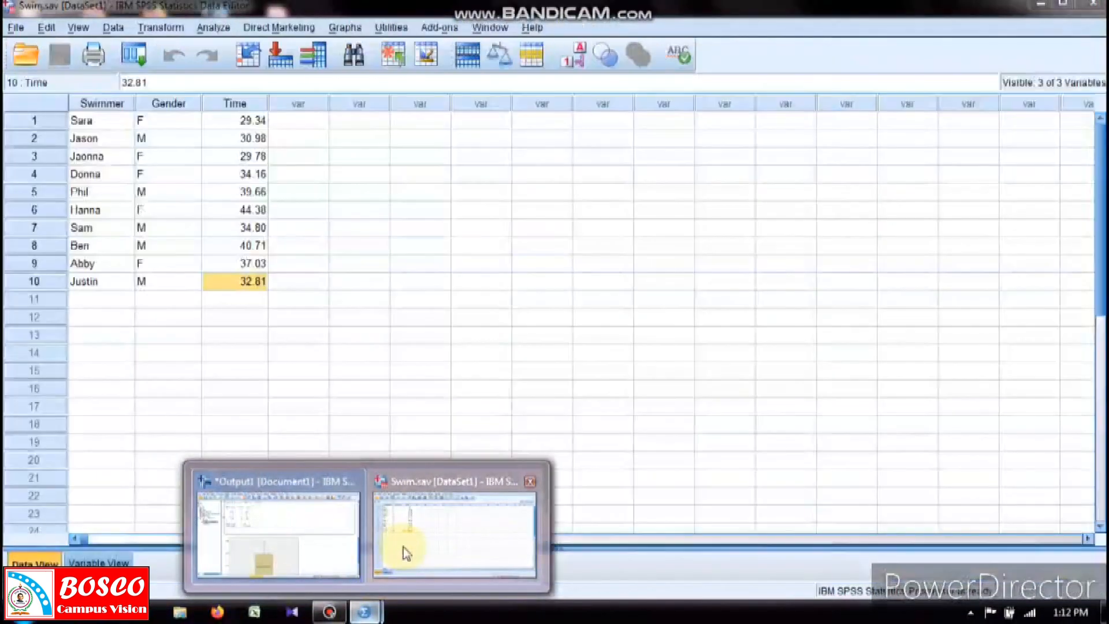
pyautogui.click(403, 547)
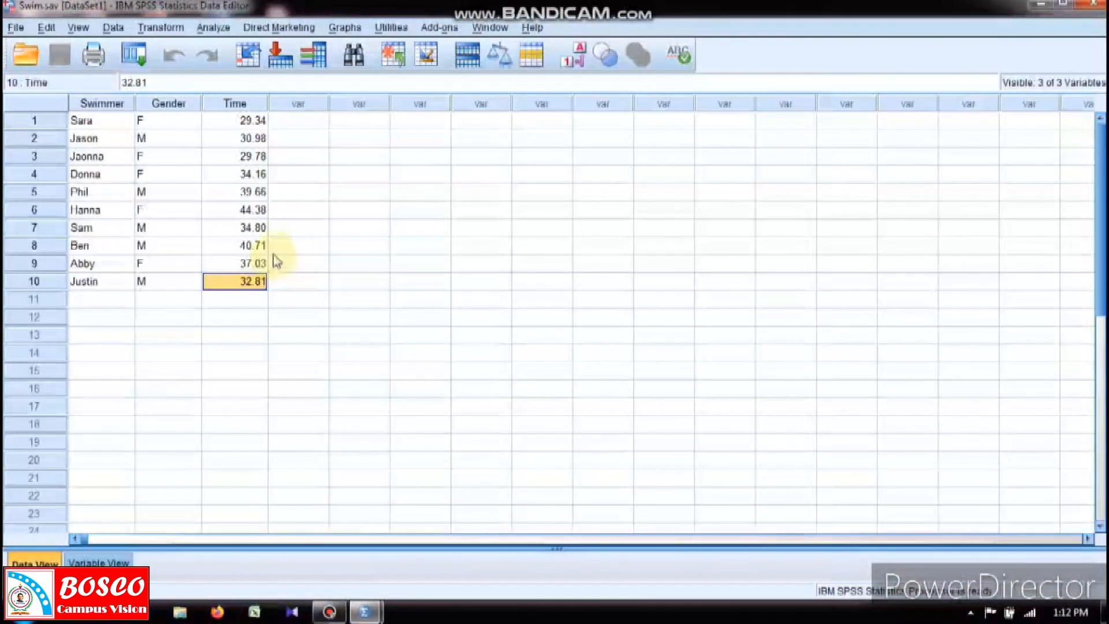
pyautogui.click(251, 175)
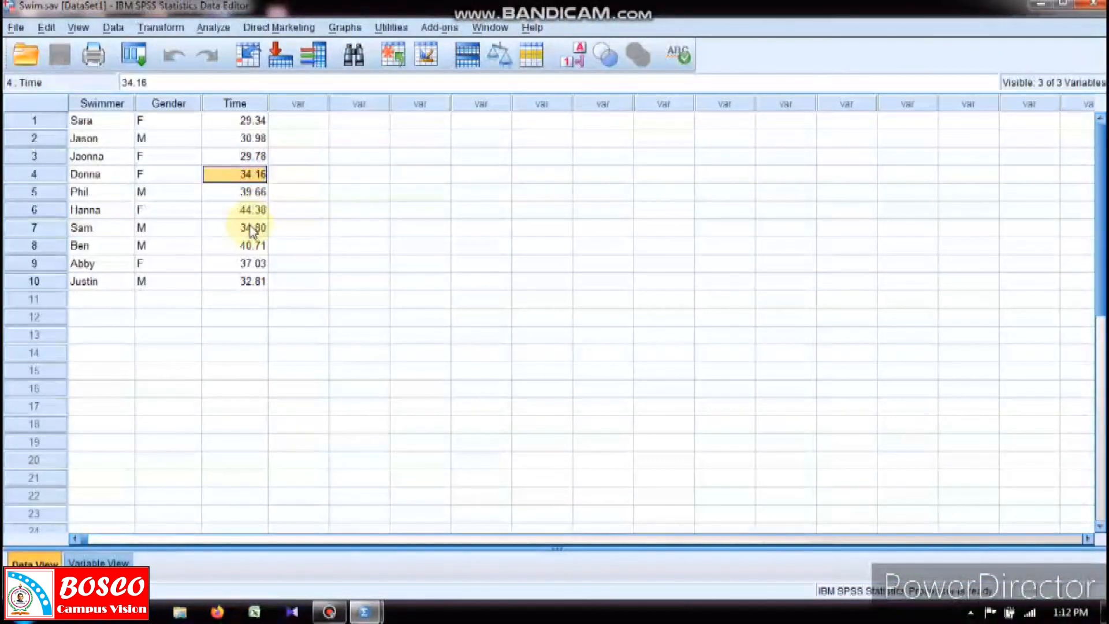
pyautogui.click(252, 227)
pyautogui.click(256, 176)
pyautogui.click(252, 227)
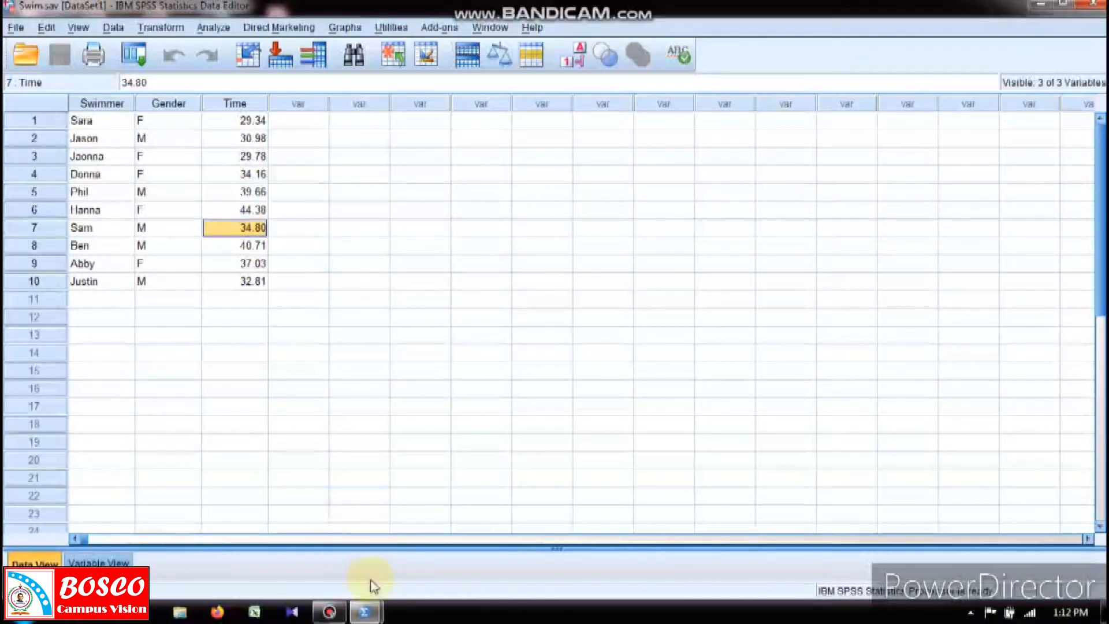
pyautogui.moveTo(375, 607)
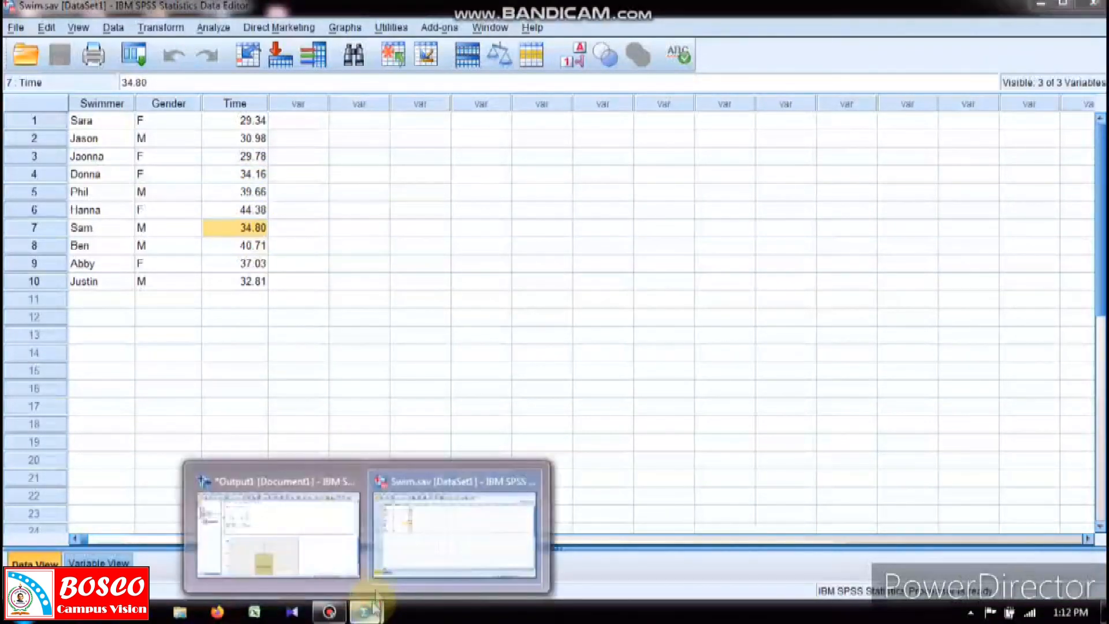
pyautogui.click(322, 518)
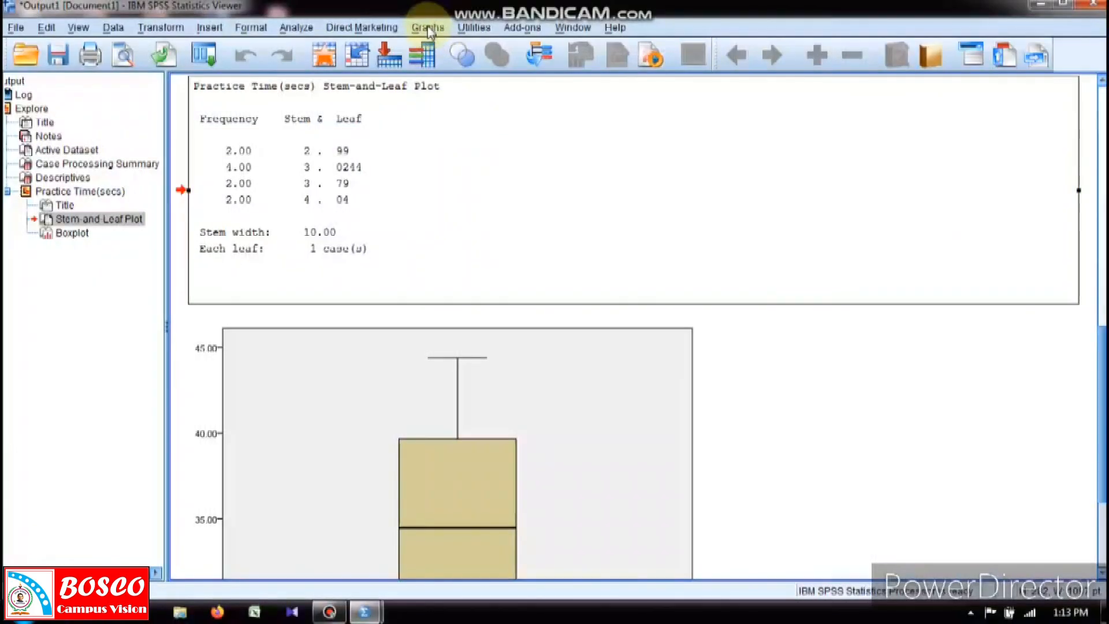
# Generate a simple histogram with Chart Builder, using Practice Time(secs) on the x-axis
pyautogui.click(428, 29)
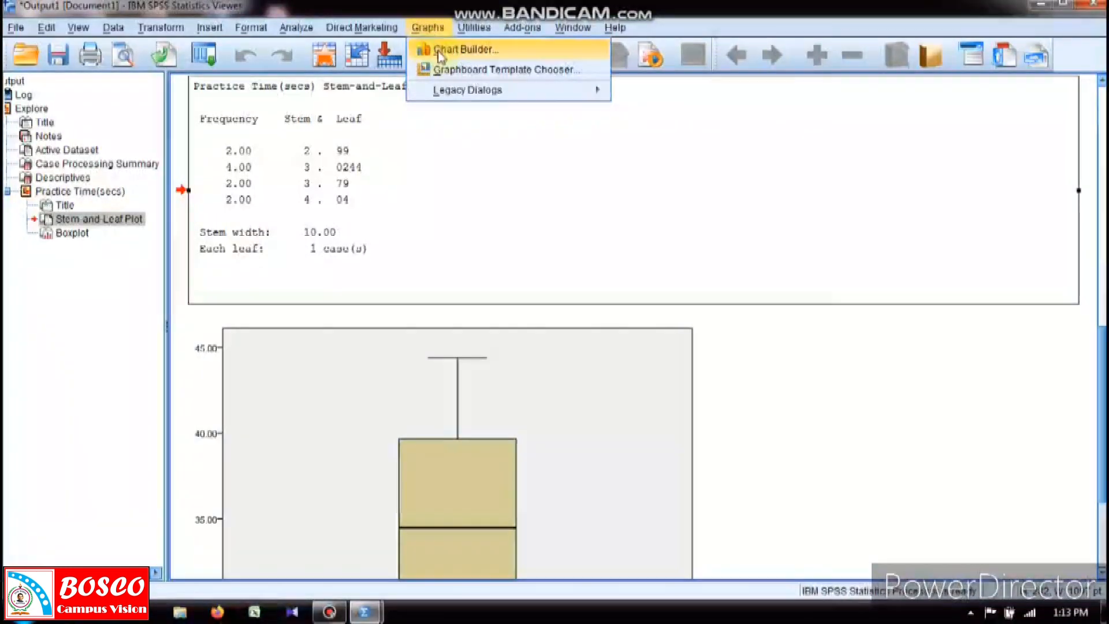
pyautogui.click(439, 51)
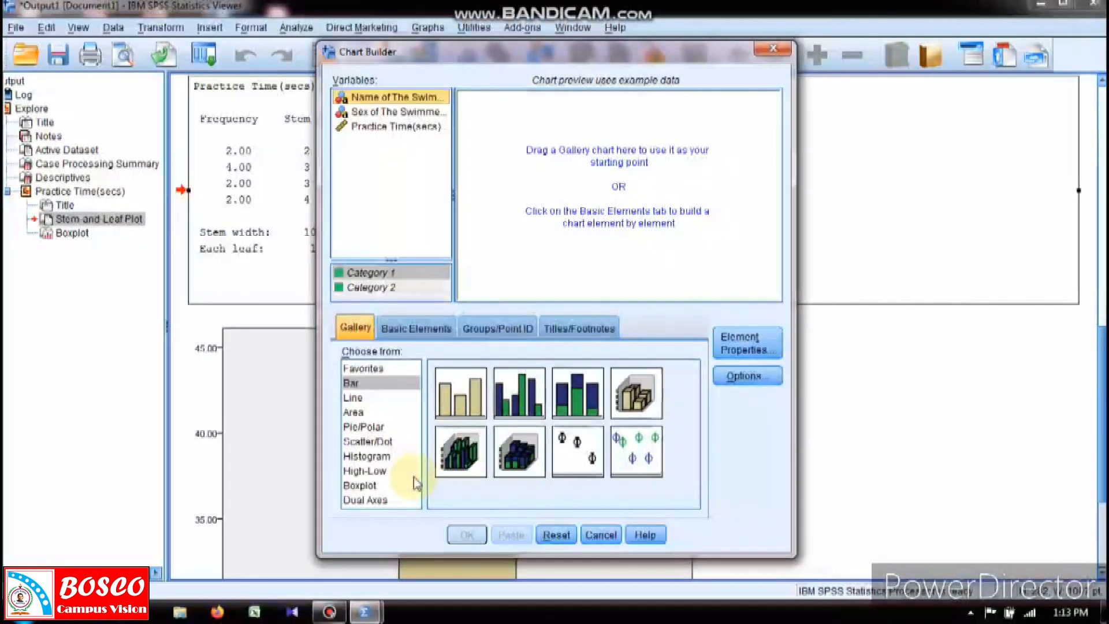
pyautogui.click(376, 457)
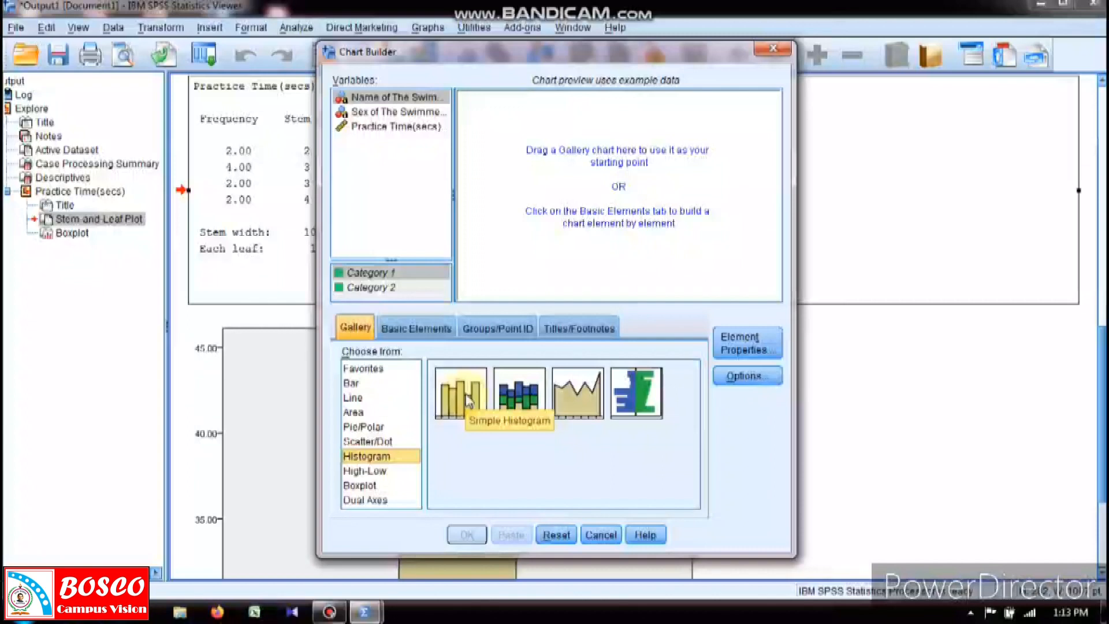
pyautogui.moveTo(467, 397); pyautogui.dragTo(557, 267)
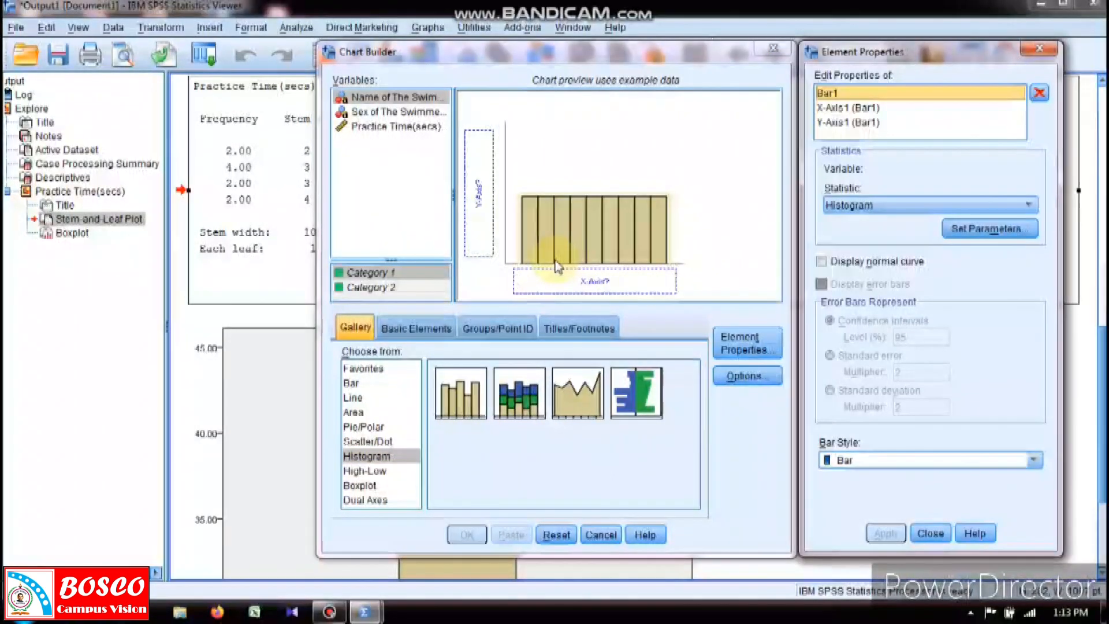
pyautogui.click(407, 128)
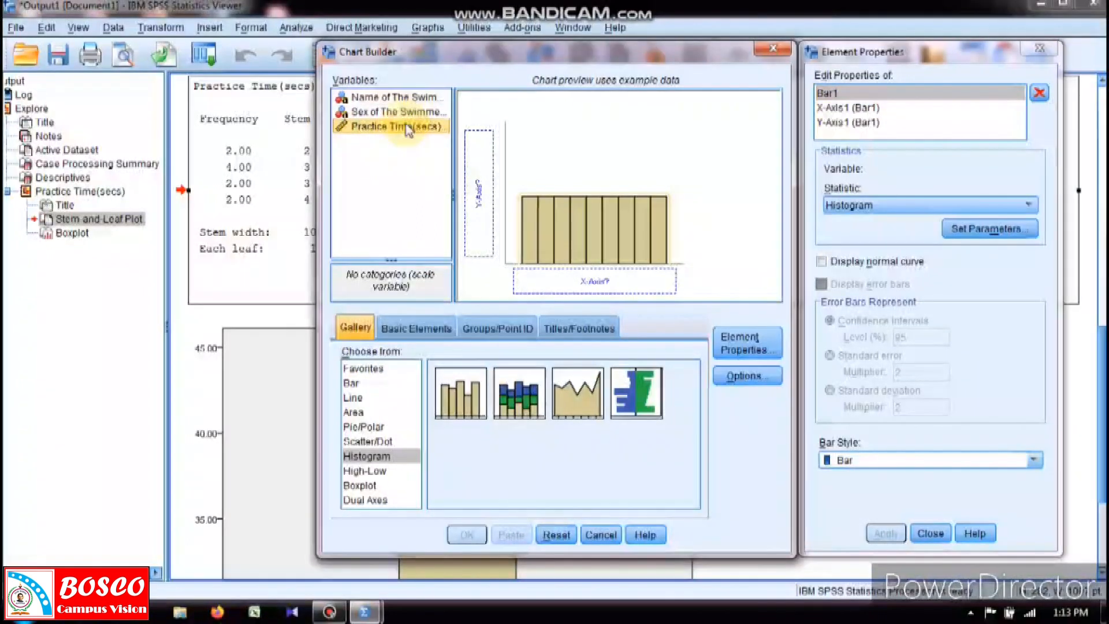
pyautogui.moveTo(407, 128); pyautogui.dragTo(563, 279)
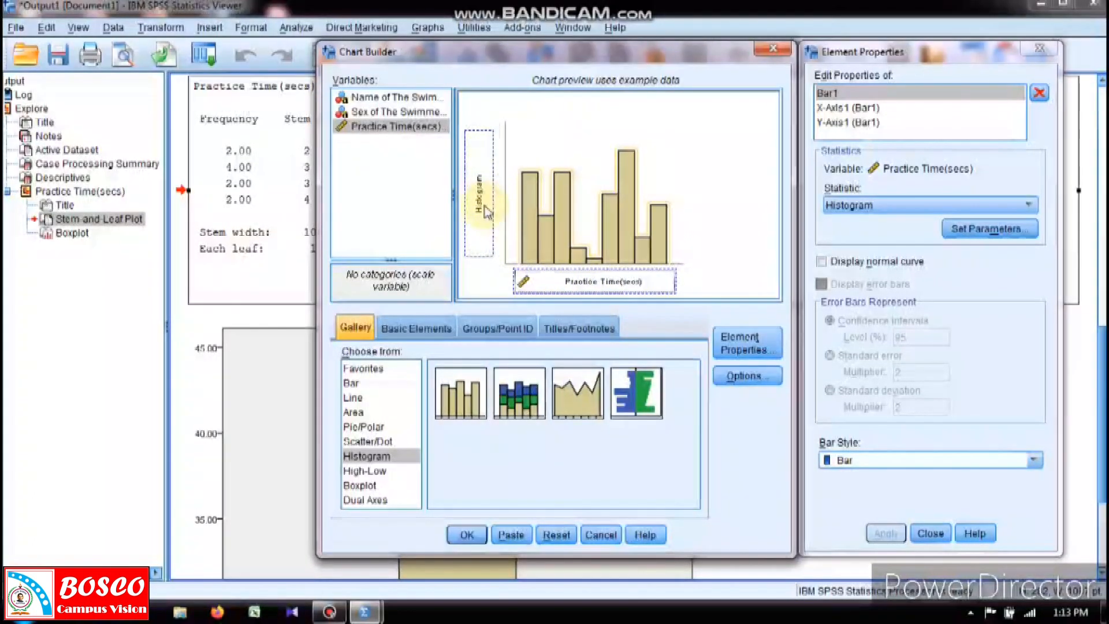
pyautogui.click(478, 537)
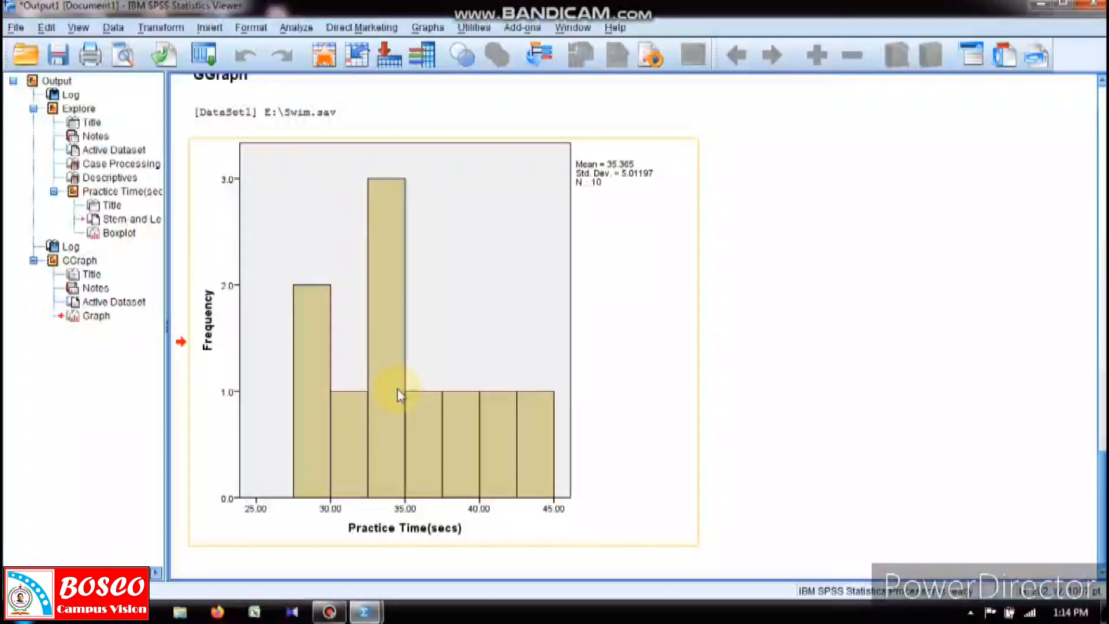
# Open the practice time histogram in the Chart Editor and bring up the binning properties of its bars
pyautogui.click(391, 344)
pyautogui.doubleClick(390, 342)
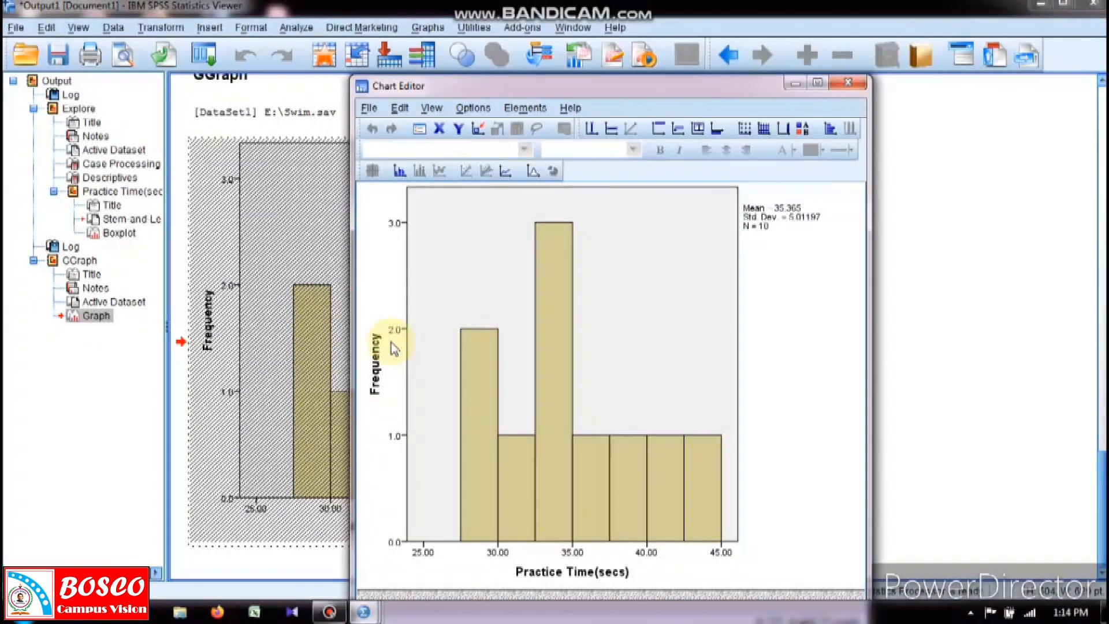
pyautogui.doubleClick(560, 407)
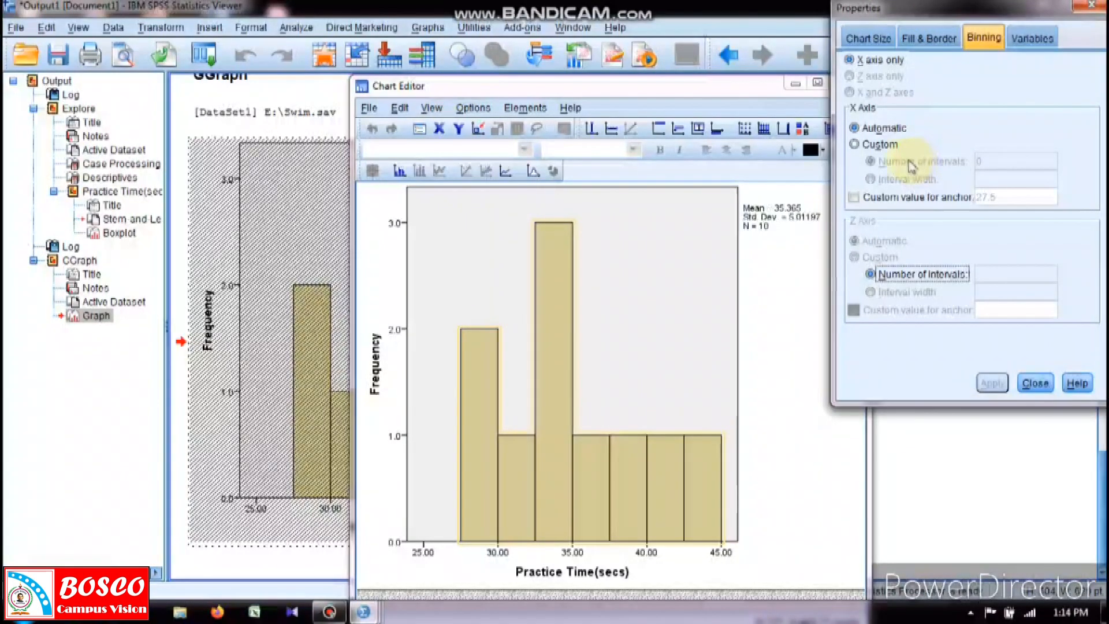
# Apply custom x-axis binning with 10 intervals to the histogram
pyautogui.click(860, 146)
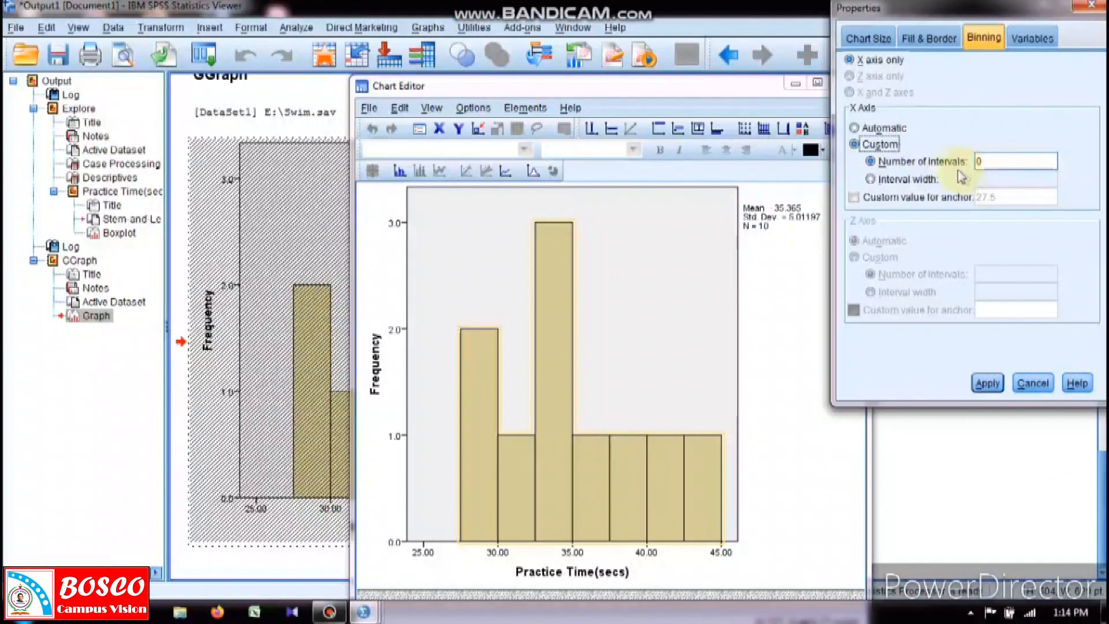
pyautogui.click(980, 161)
pyautogui.click(1000, 167)
pyautogui.press('BackSpace')
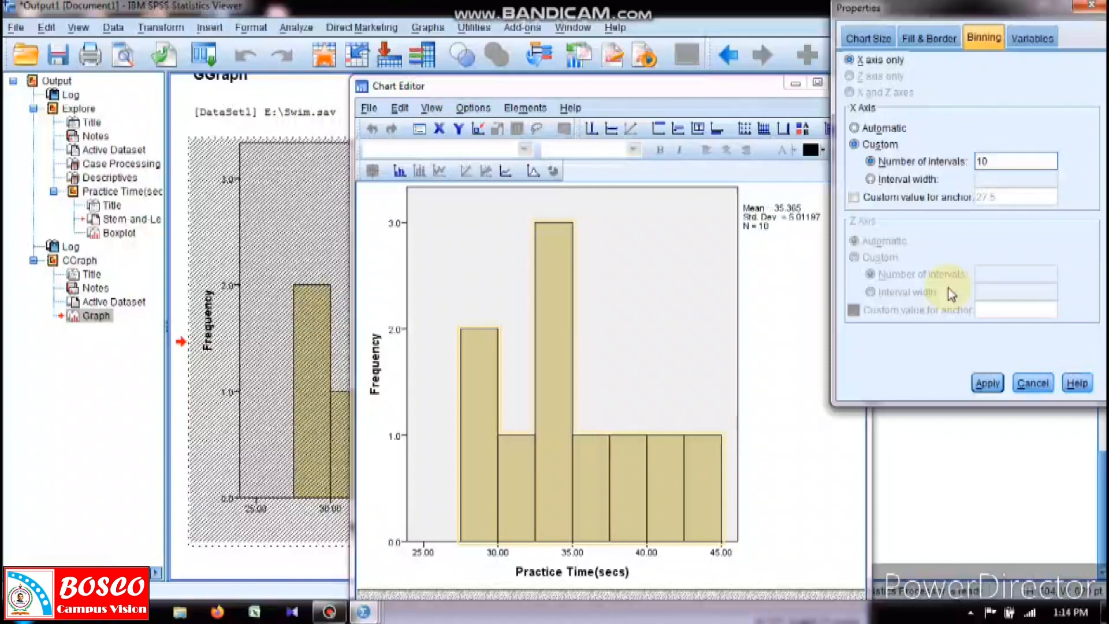
pyautogui.click(986, 384)
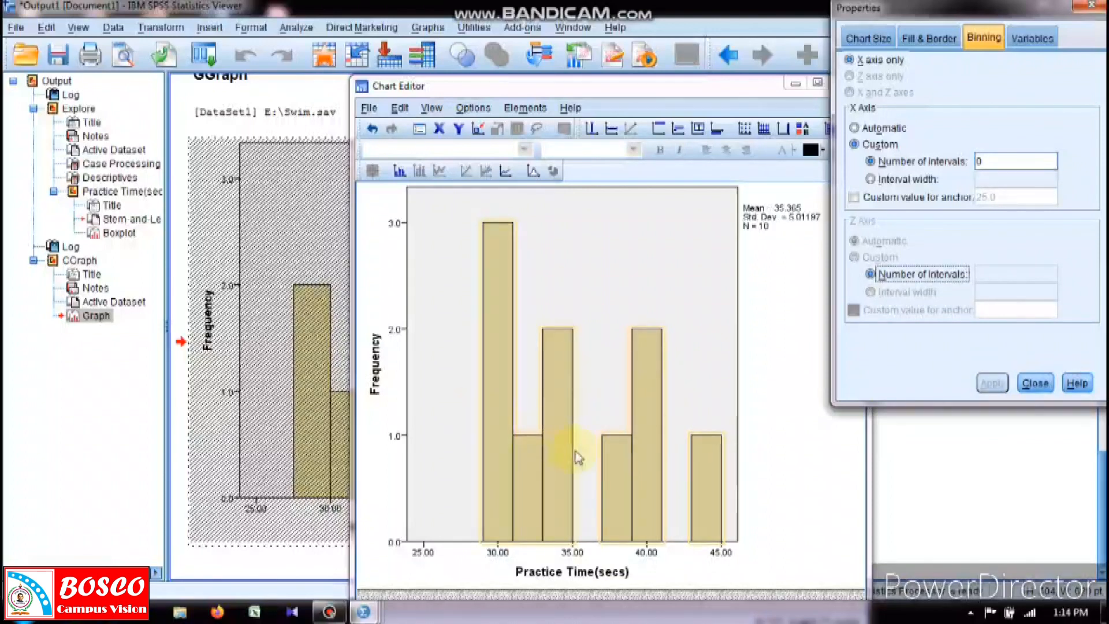
# Set the histogram's custom number of x-axis intervals to 20 and apply it
pyautogui.click(982, 159)
pyautogui.press('BackSpace')
pyautogui.press('BackSpace')
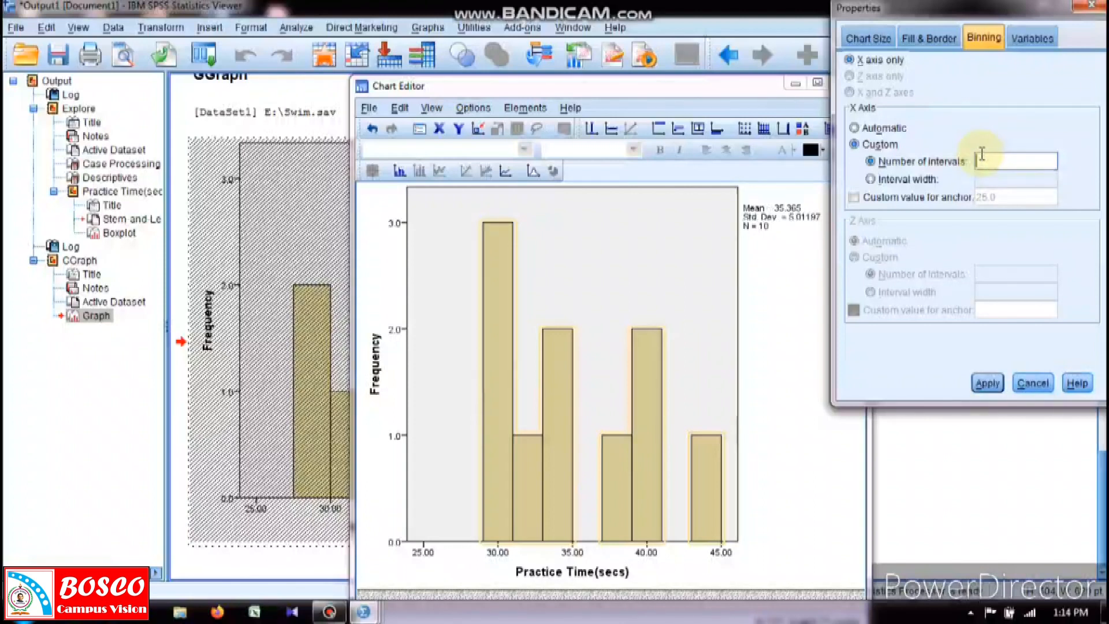
pyautogui.write('20')
pyautogui.click(987, 383)
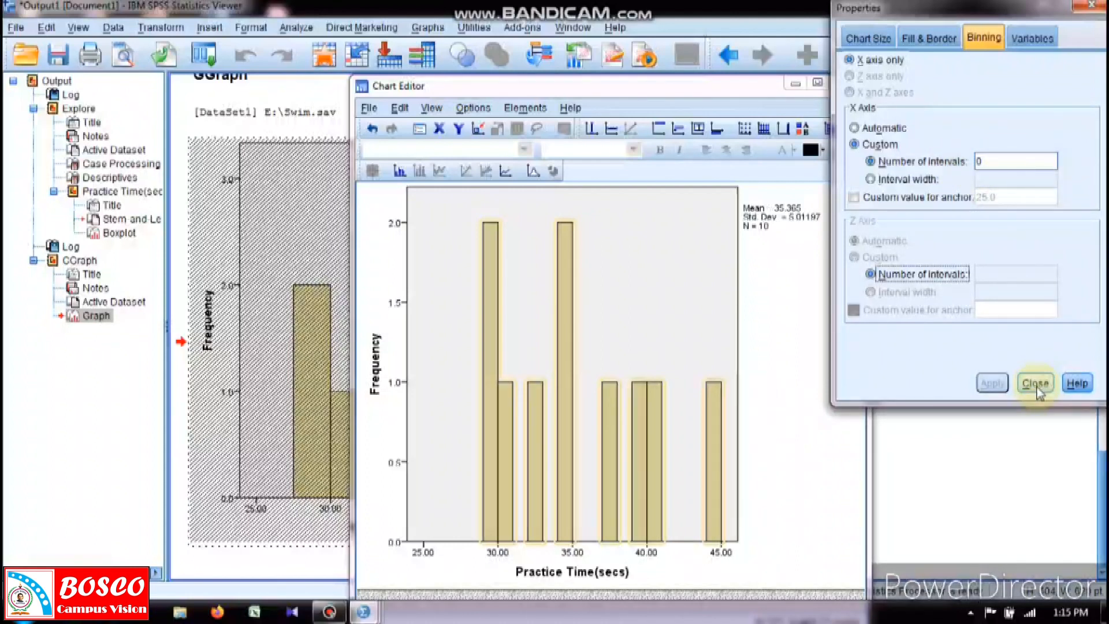
# Close the binning properties and the Chart Editor to return to the output with the rebinned histogram
pyautogui.click(1036, 386)
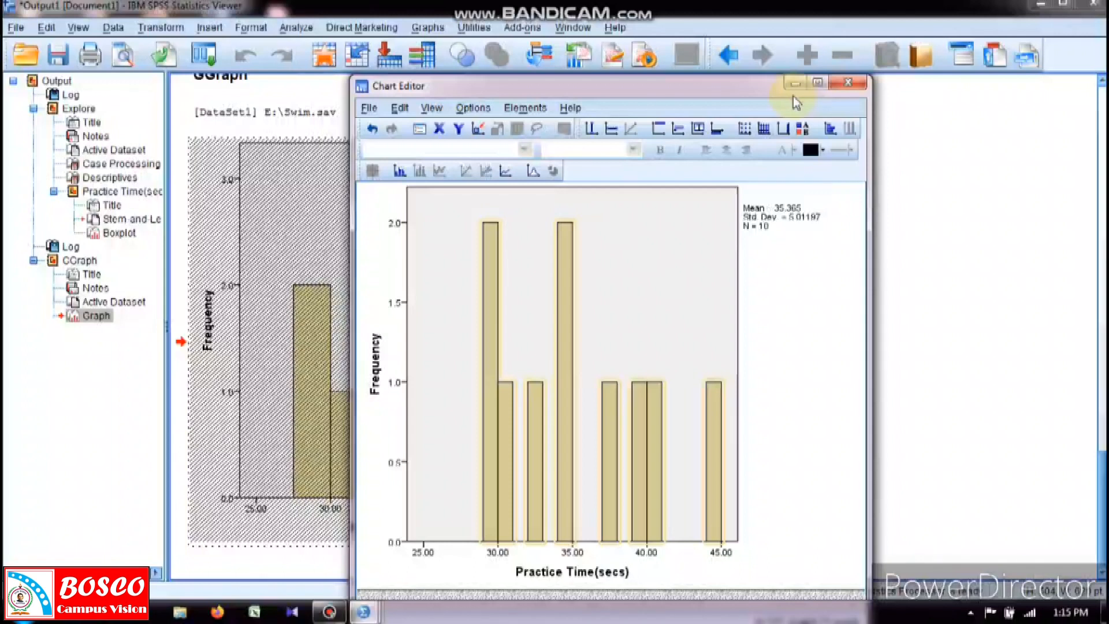
pyautogui.moveTo(623, 6)
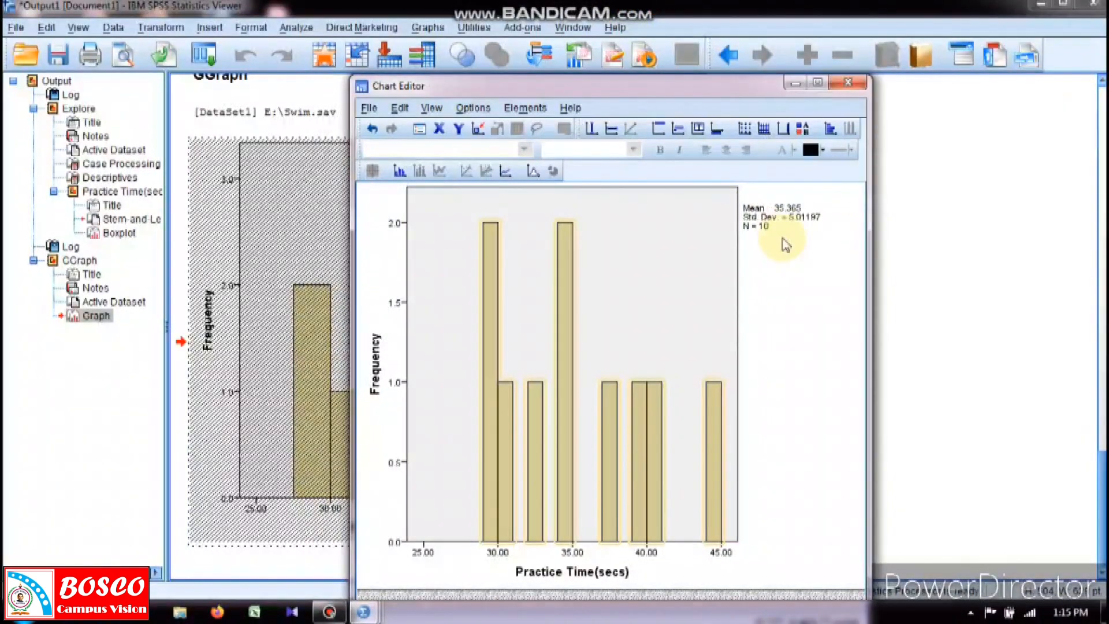
pyautogui.click(845, 84)
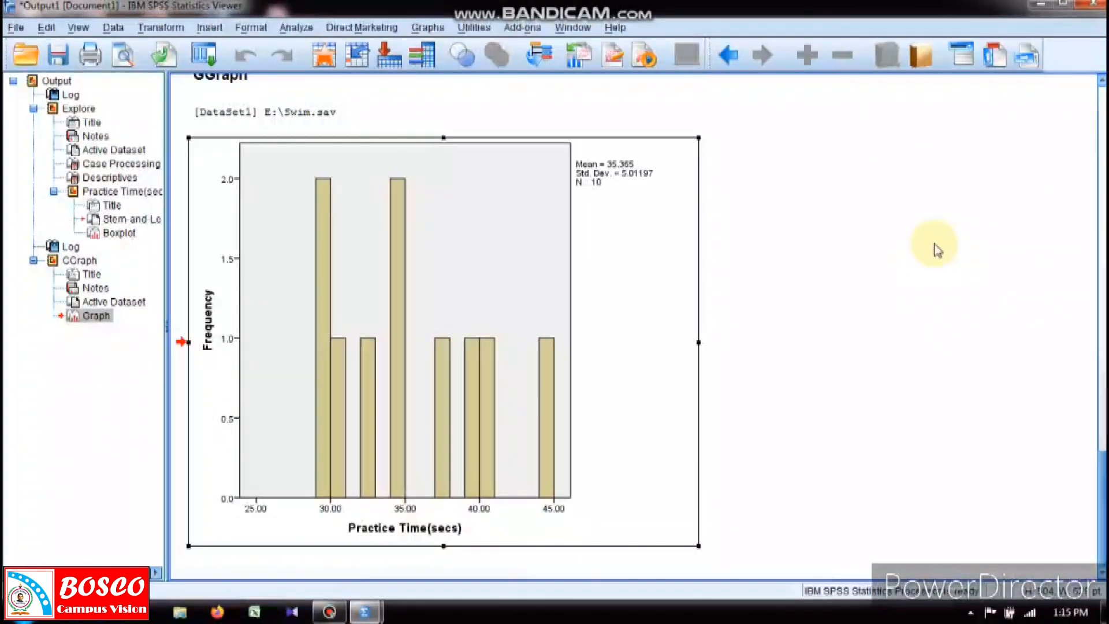
# Generate a cumulative frequency chart of Practice Time(secs) with Chart Builder, applying Cumulative Count as the bar statistic
pyautogui.click(419, 29)
pyautogui.click(458, 50)
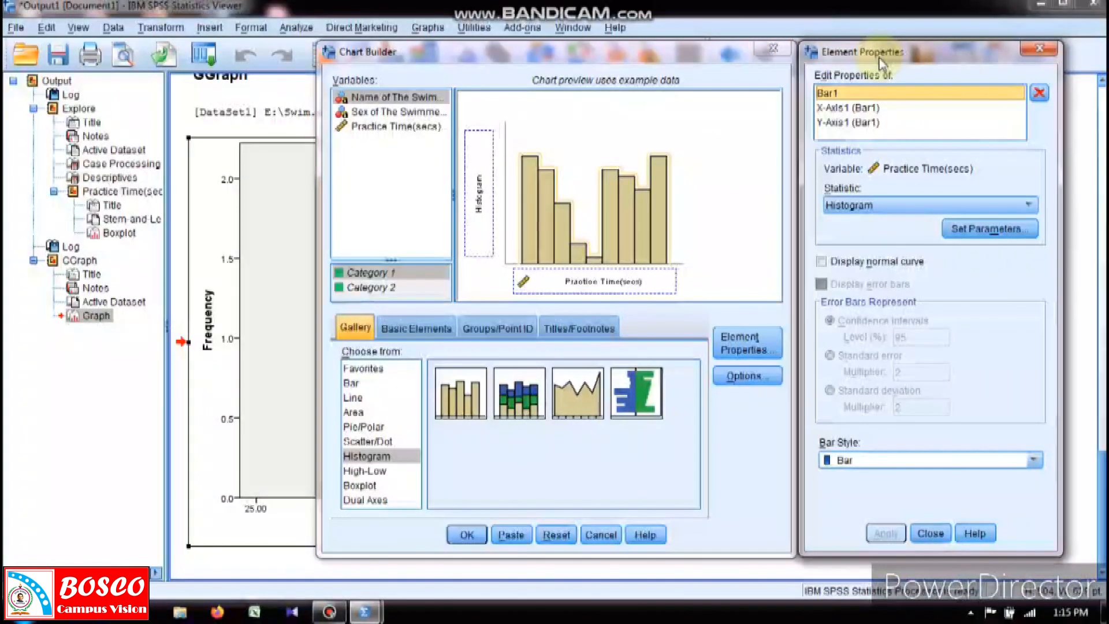
pyautogui.click(864, 206)
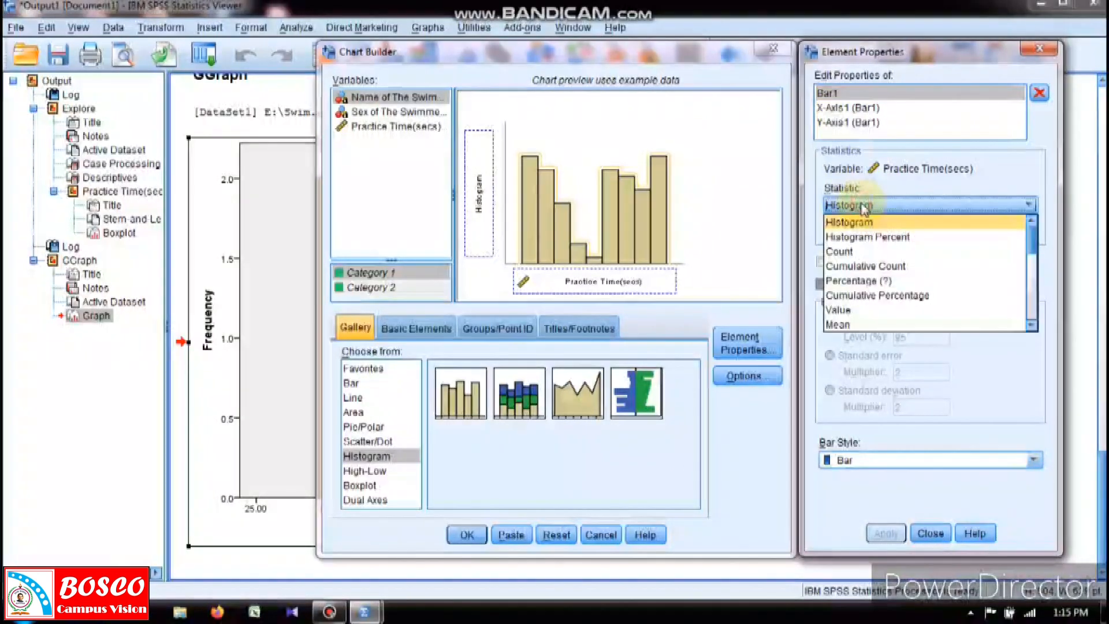
pyautogui.click(868, 265)
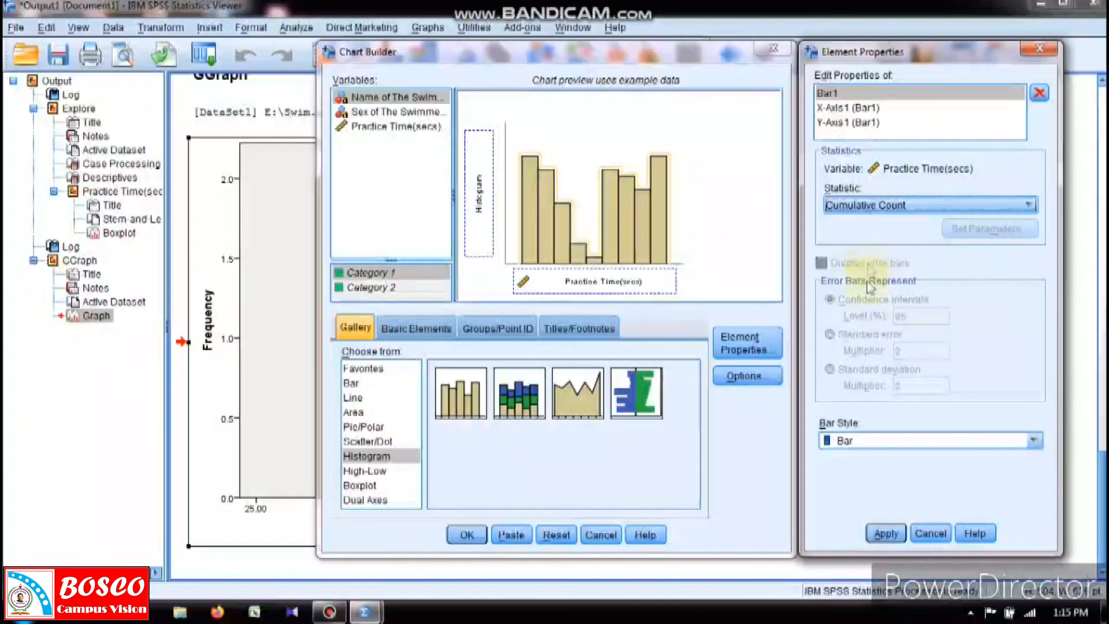
pyautogui.click(883, 532)
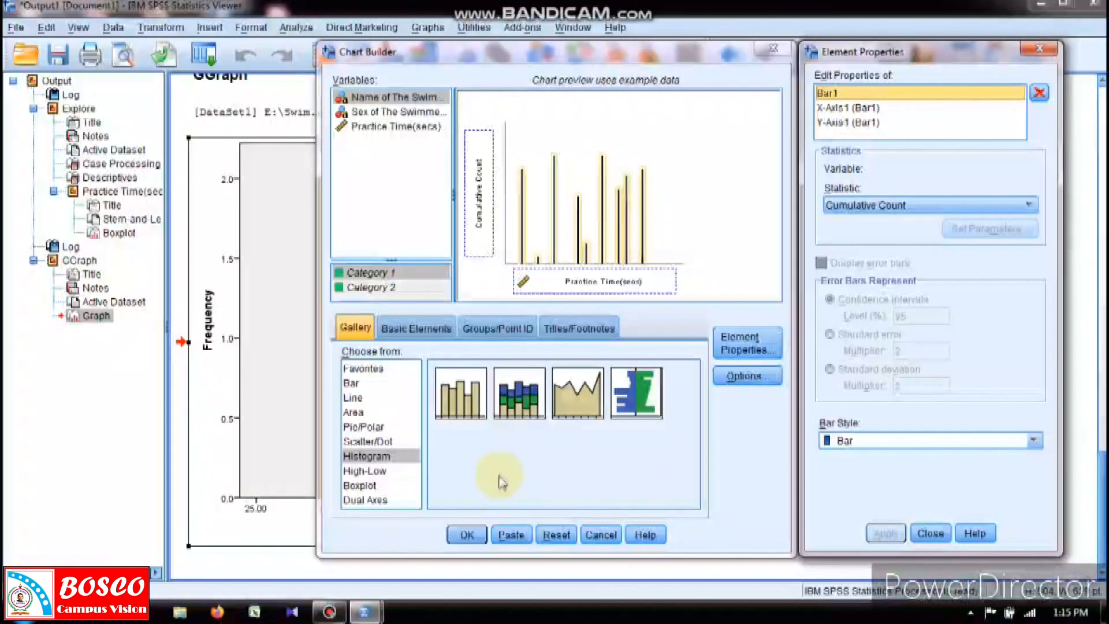
pyautogui.click(467, 534)
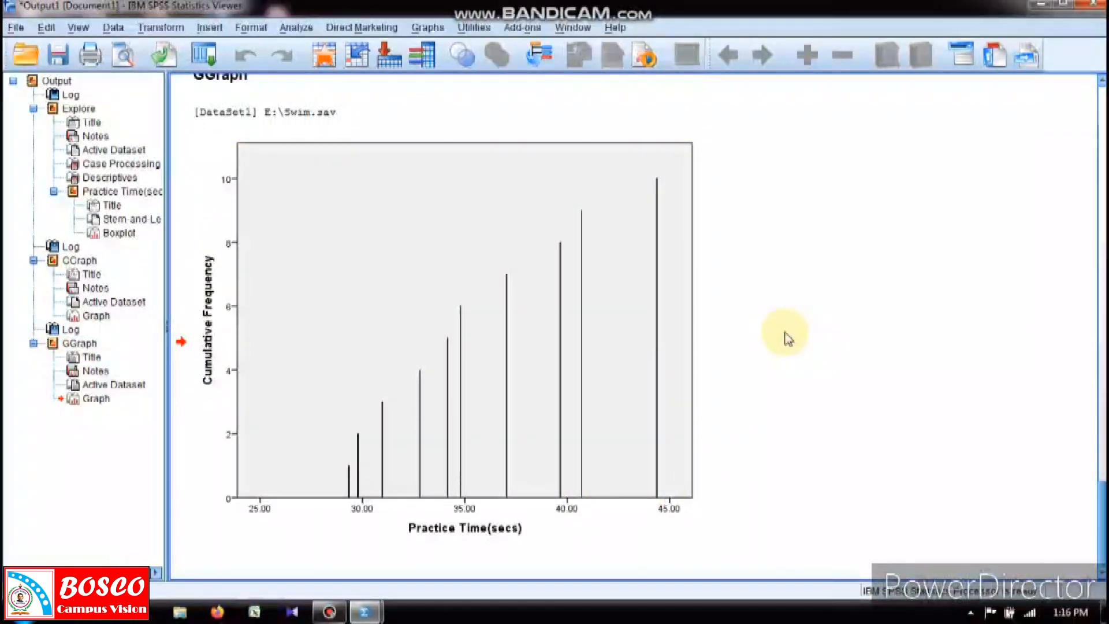
pyautogui.moveTo(632, 22)
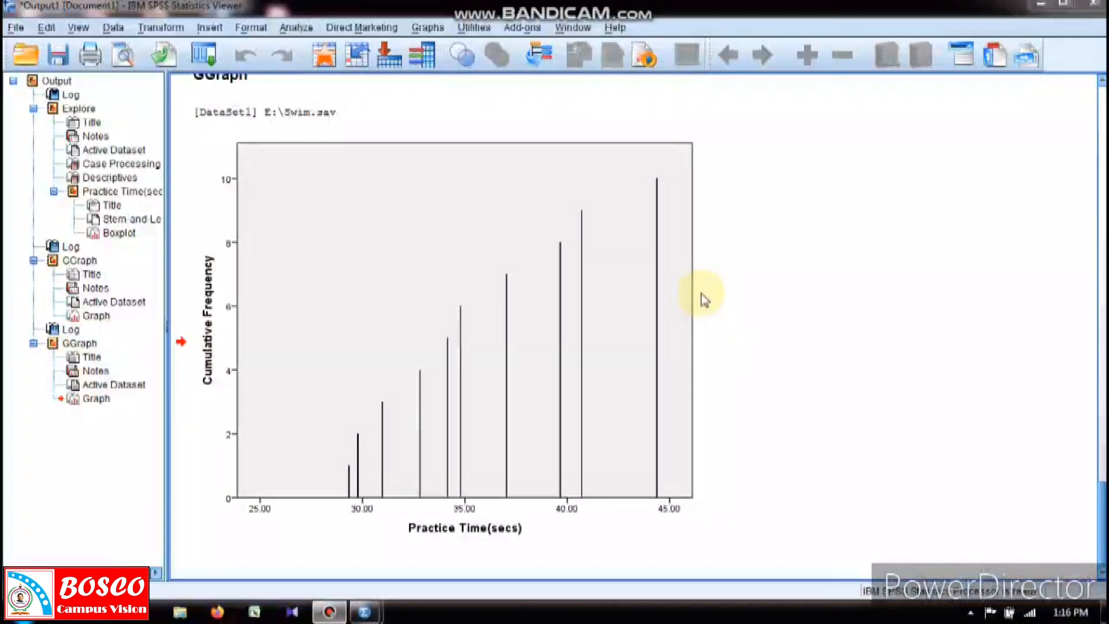
# Run a Frequencies analysis on Sex of The Swimmer with frequency tables displayed
pyautogui.click(439, 247)
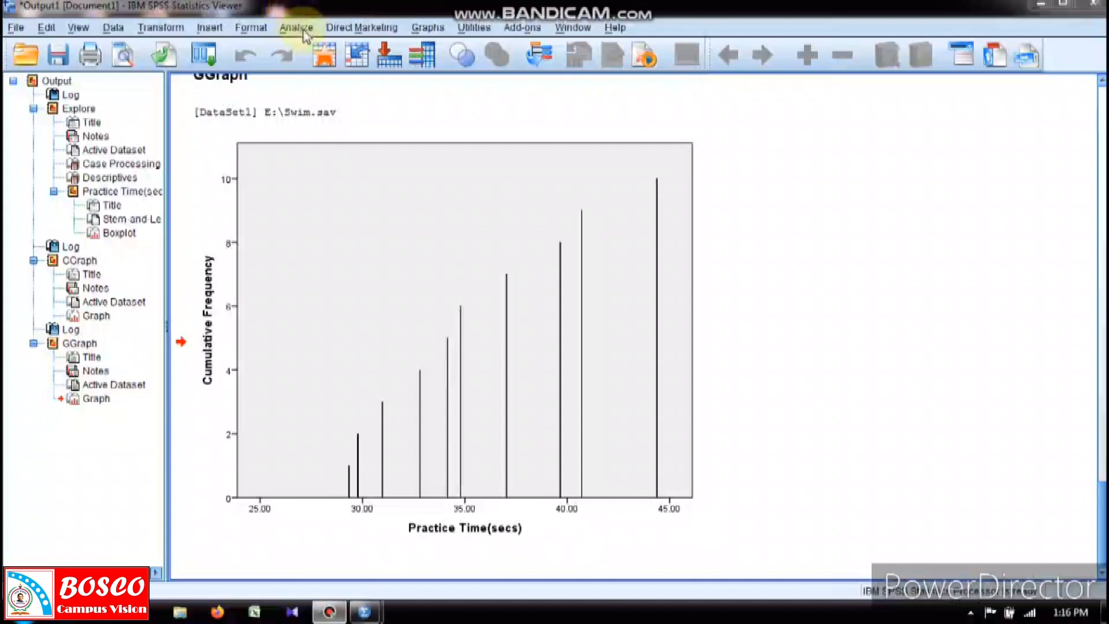
pyautogui.click(298, 29)
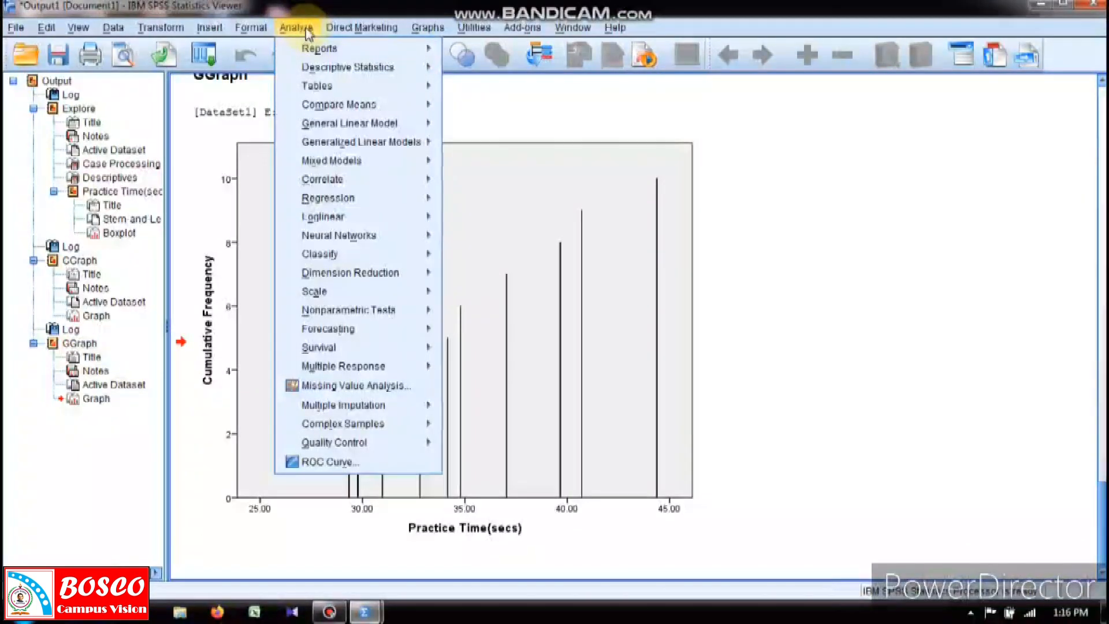
pyautogui.moveTo(335, 73)
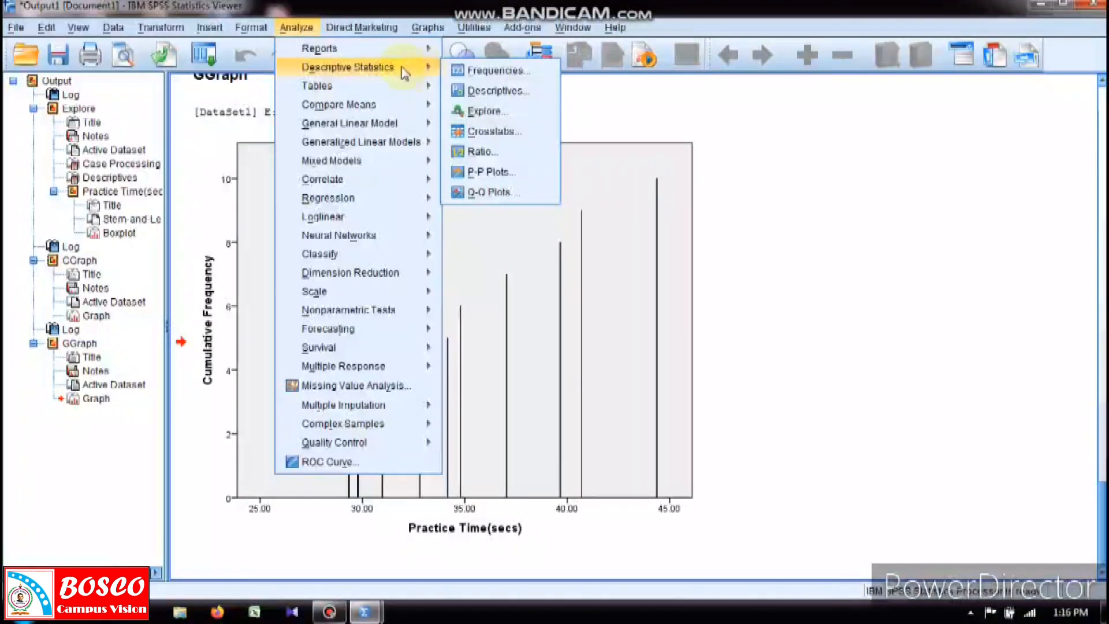
pyautogui.click(493, 74)
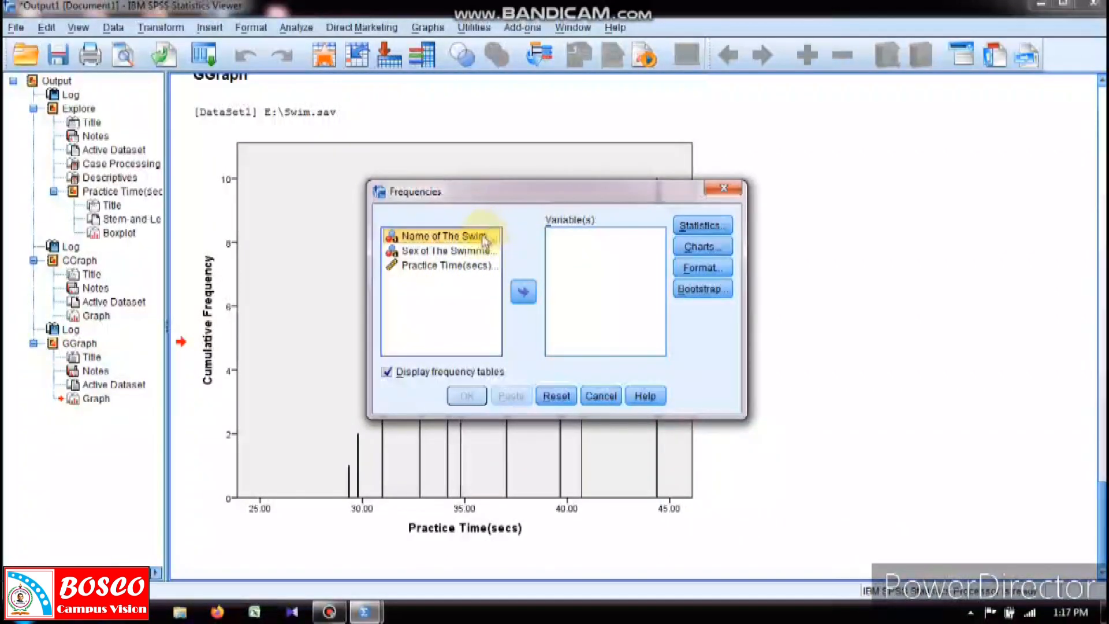
pyautogui.click(466, 252)
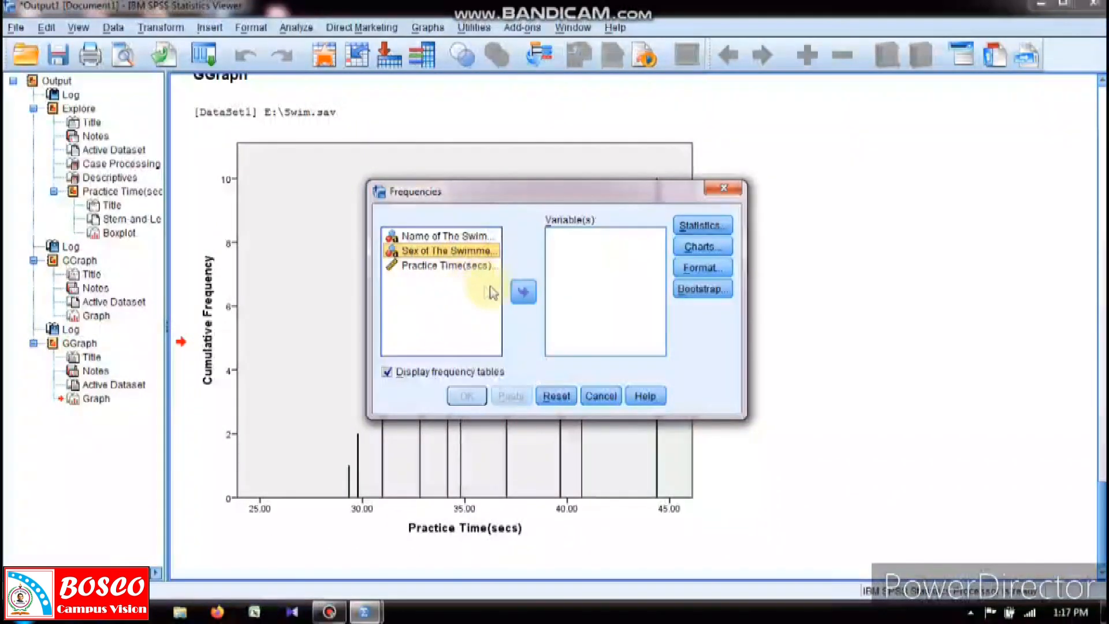
pyautogui.click(522, 294)
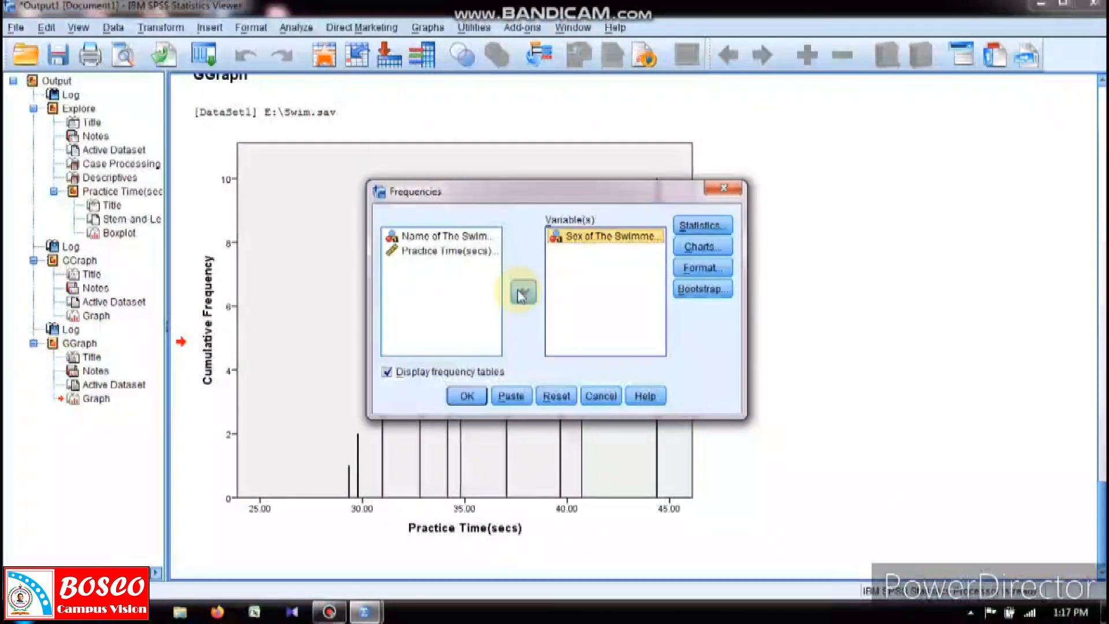
pyautogui.click(467, 396)
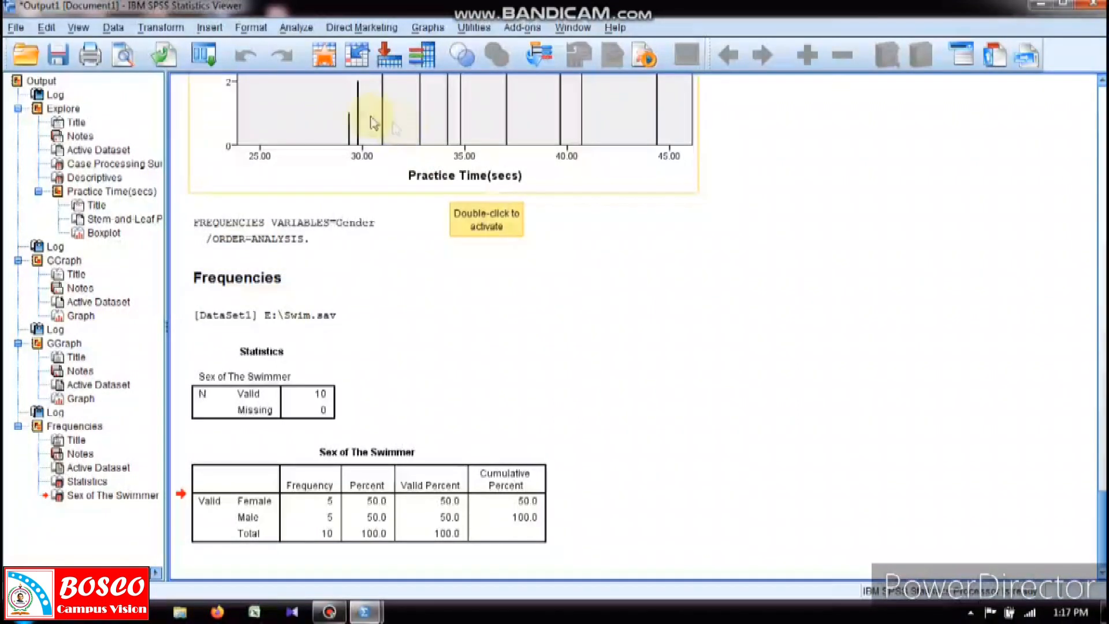
# Open Chart Builder again and apply Histogram as the bar statistic, keeping Practice Time(secs) on the x-axis
pyautogui.click(427, 29)
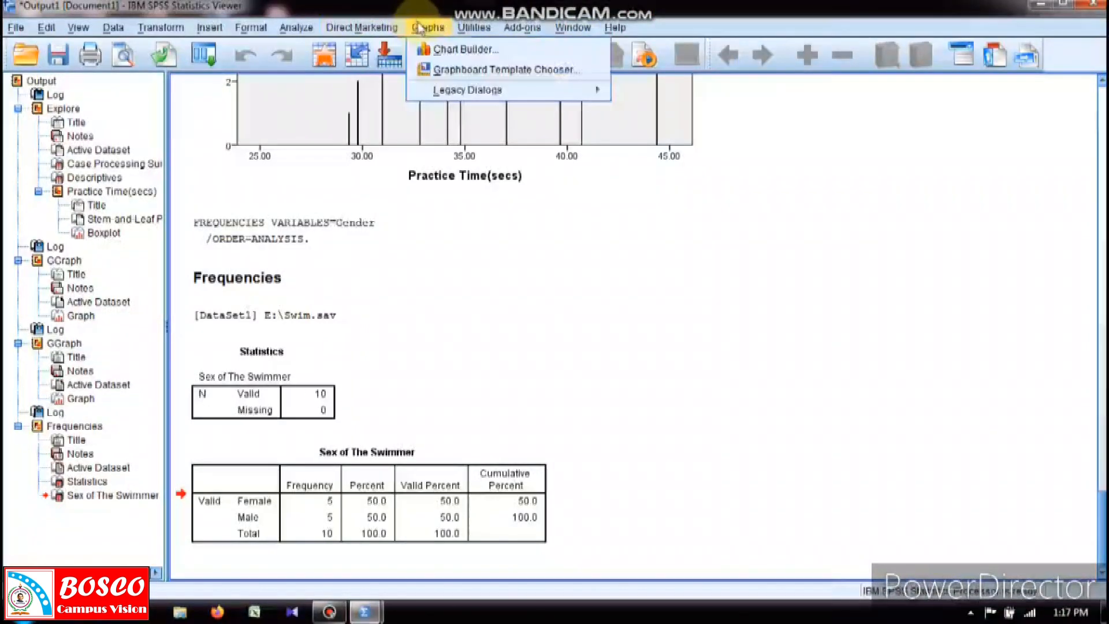
pyautogui.click(448, 52)
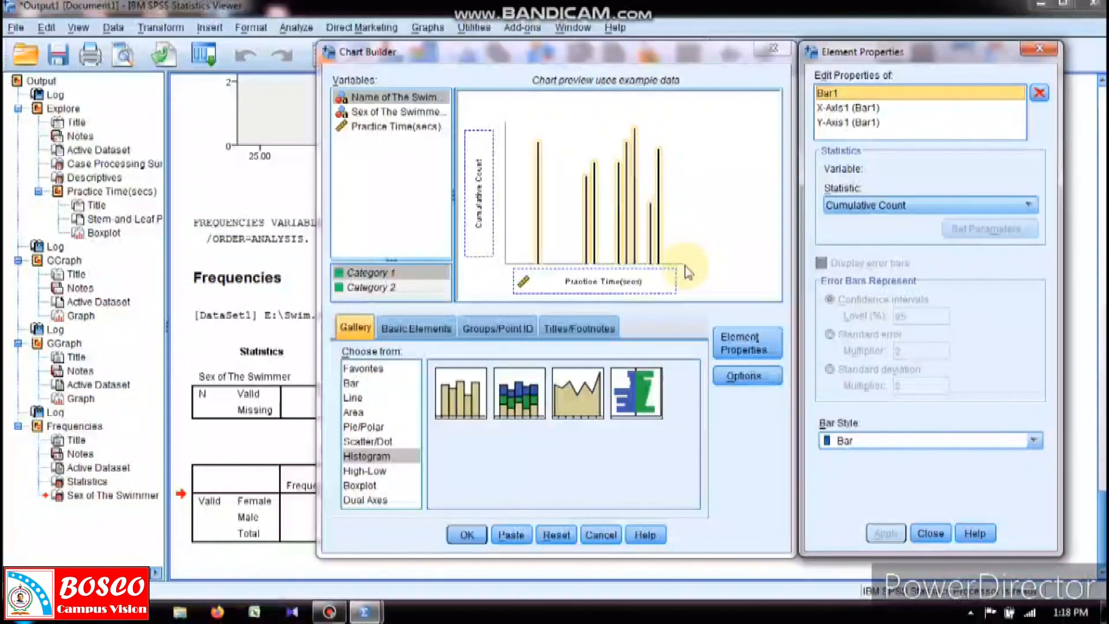
pyautogui.click(869, 206)
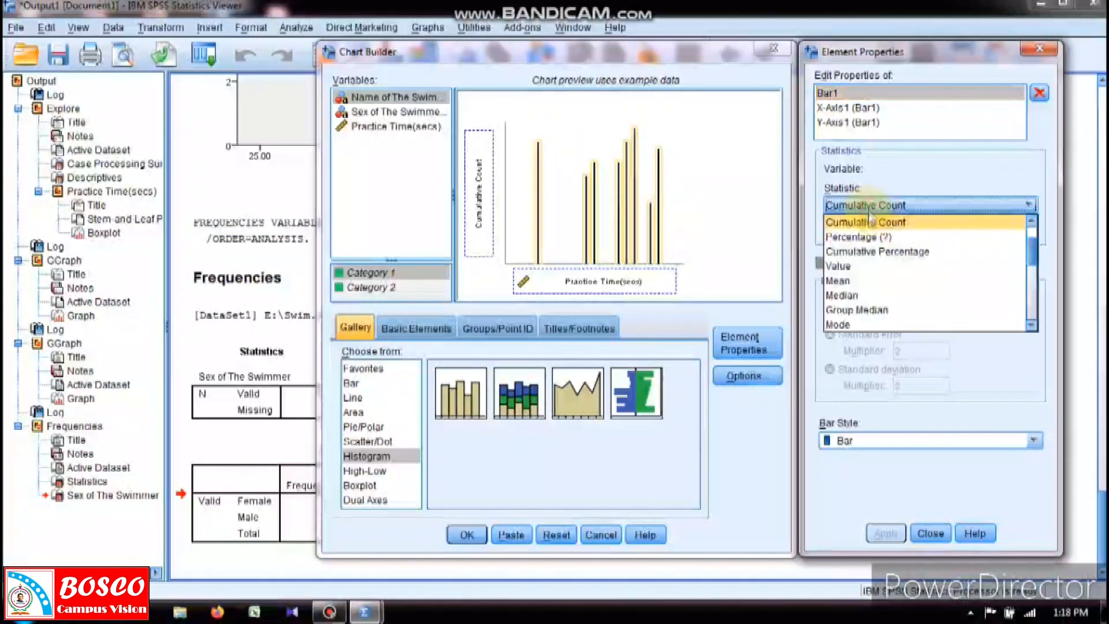
pyautogui.click(1031, 222)
pyautogui.click(902, 222)
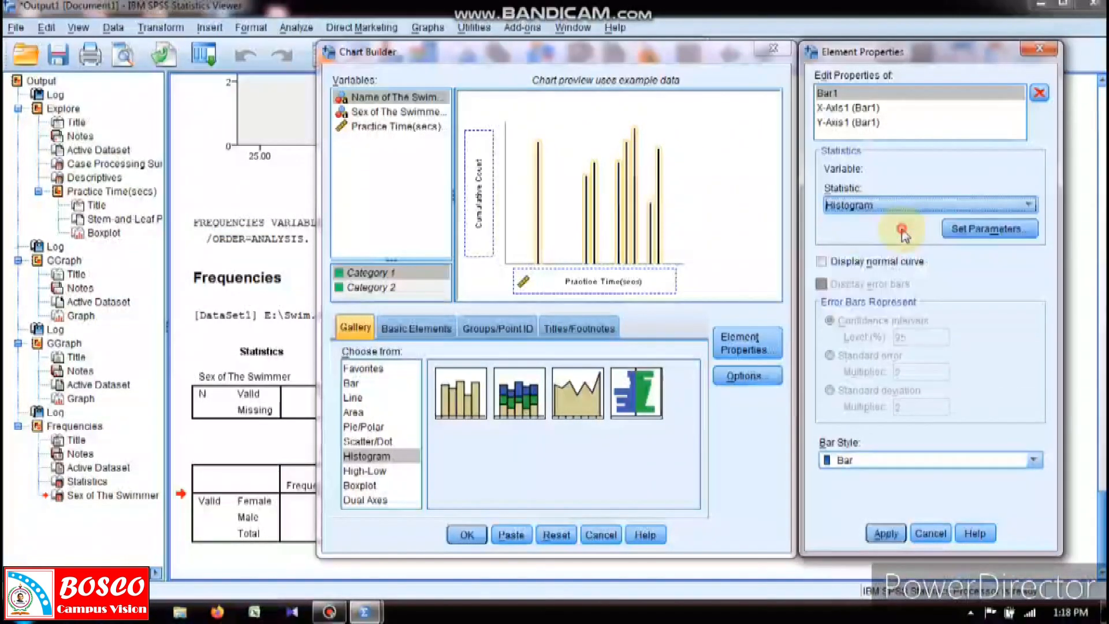
pyautogui.click(883, 535)
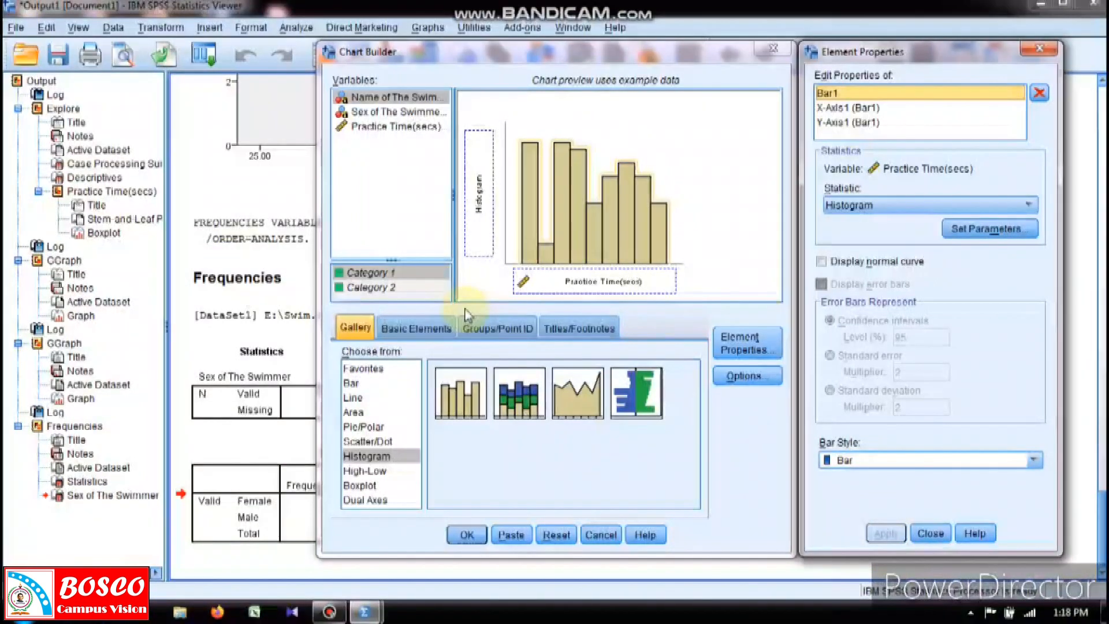
pyautogui.click(415, 113)
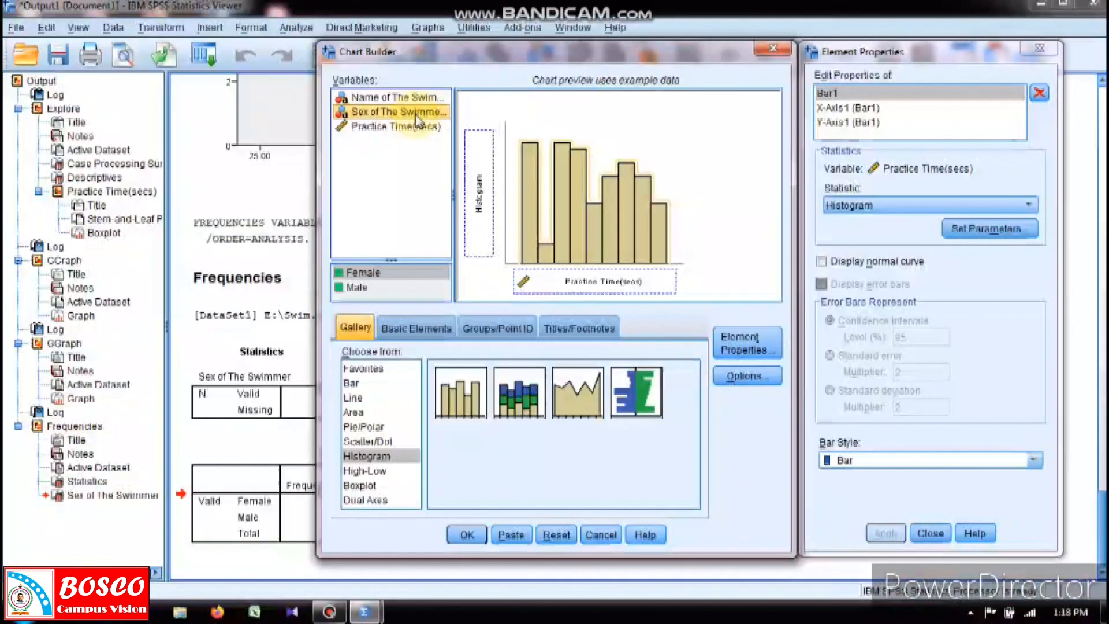
pyautogui.moveTo(416, 126); pyautogui.dragTo(568, 282)
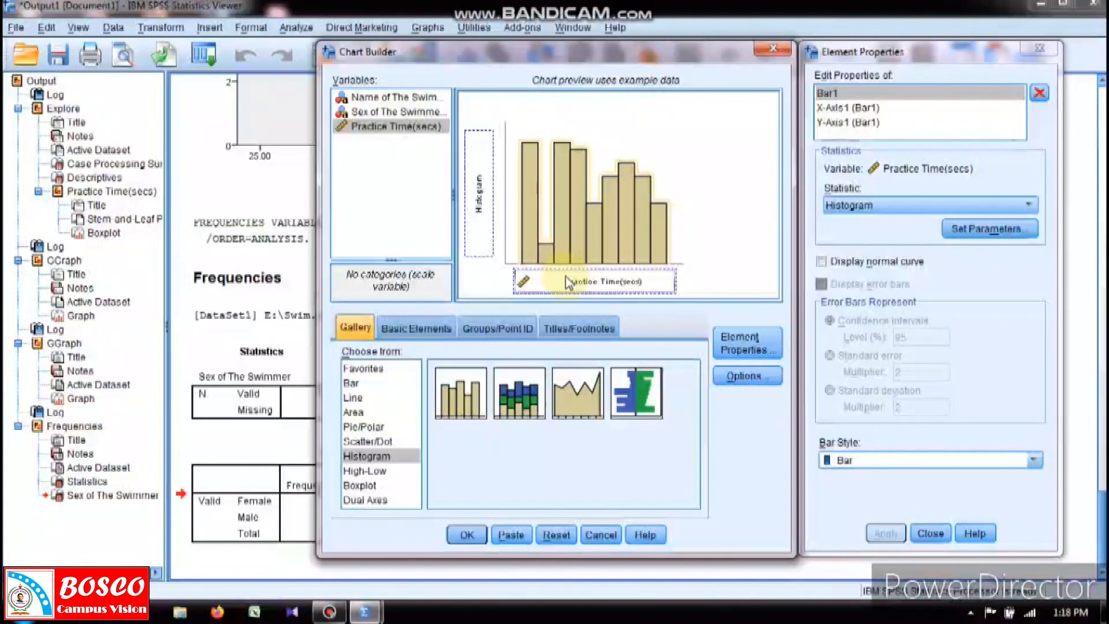
# Change the chart preview to a simple bar chart from the Bar gallery
pyautogui.click(435, 115)
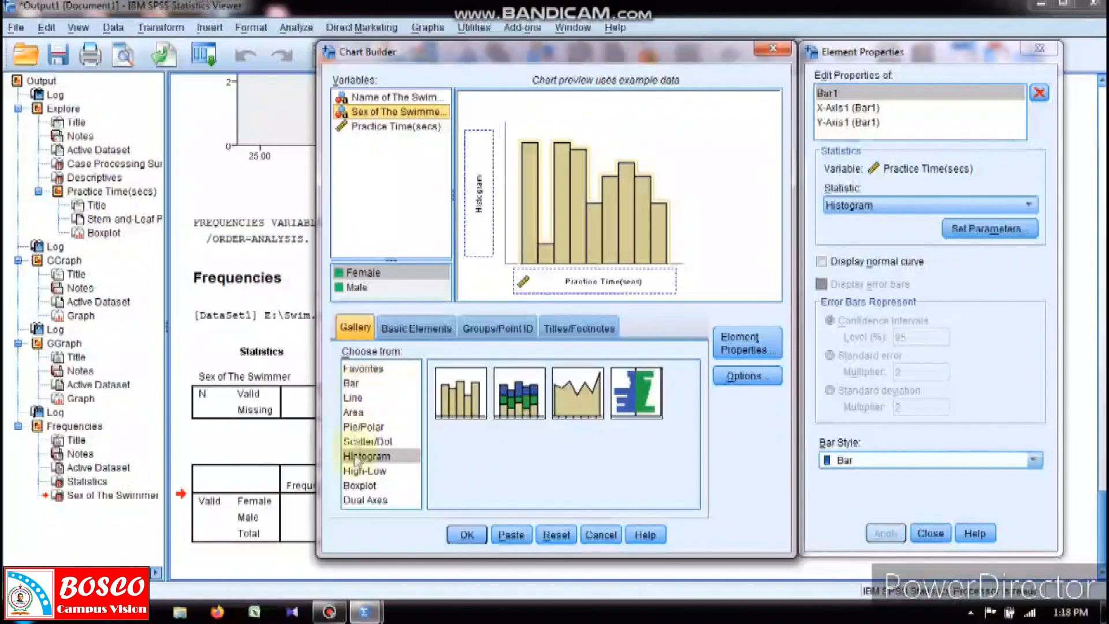
pyautogui.click(351, 385)
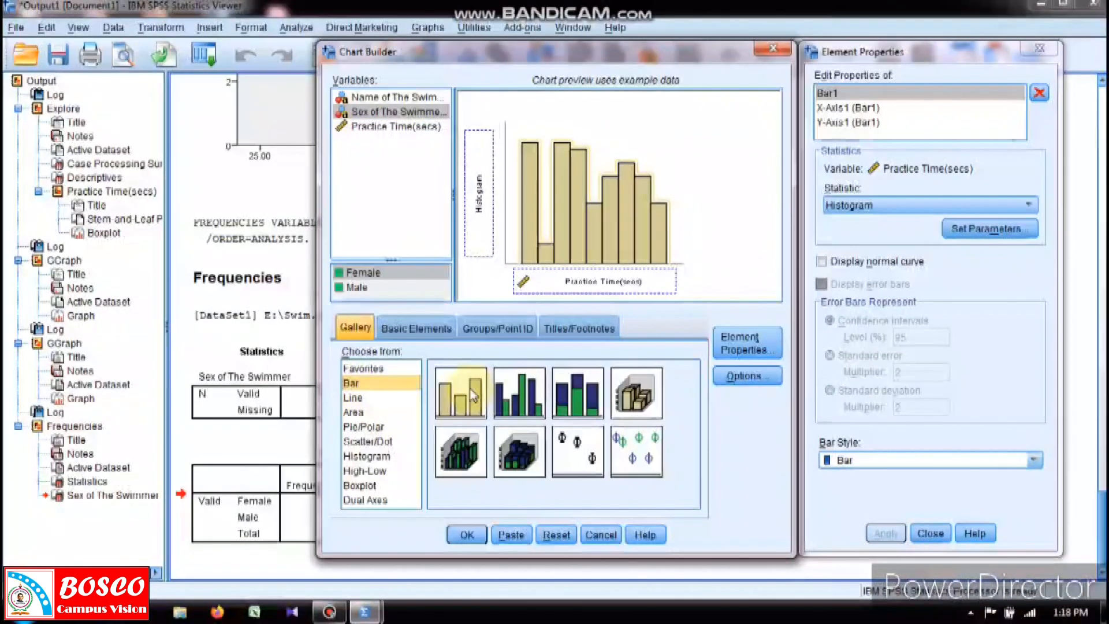
pyautogui.moveTo(474, 395); pyautogui.dragTo(552, 237)
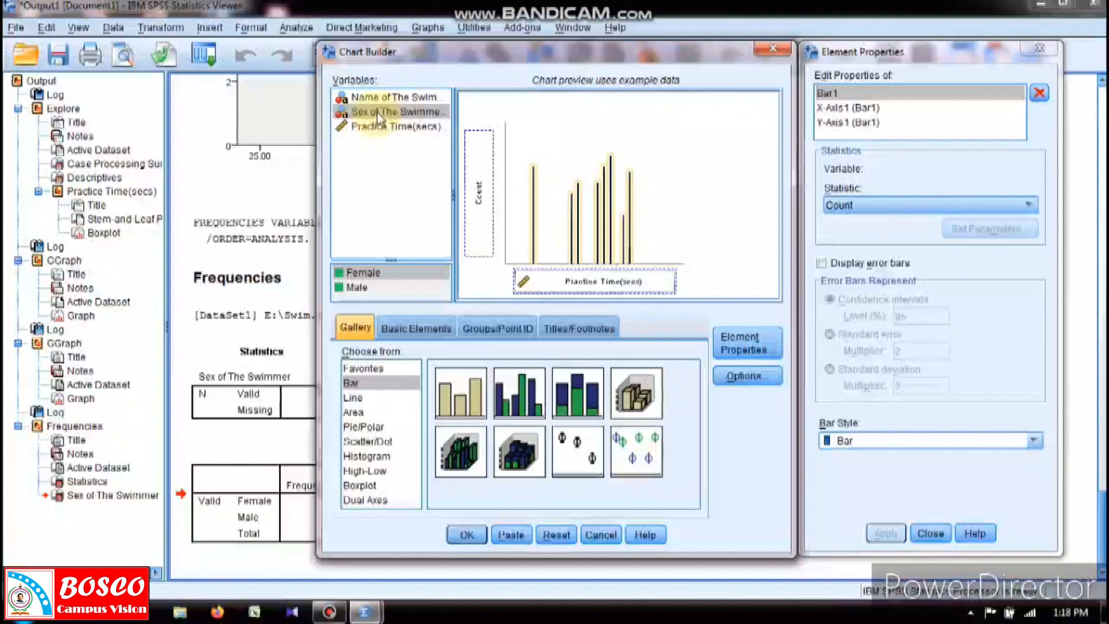
# Apply Histogram as the statistic of the simple bar chart's bars
pyautogui.click(862, 206)
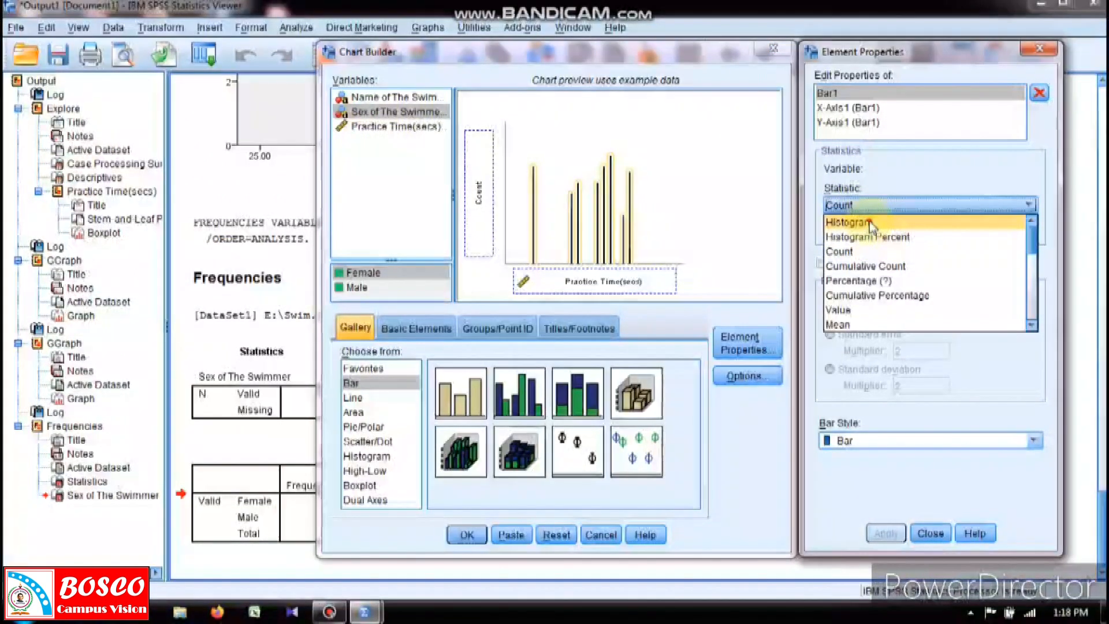
pyautogui.click(871, 224)
pyautogui.click(884, 532)
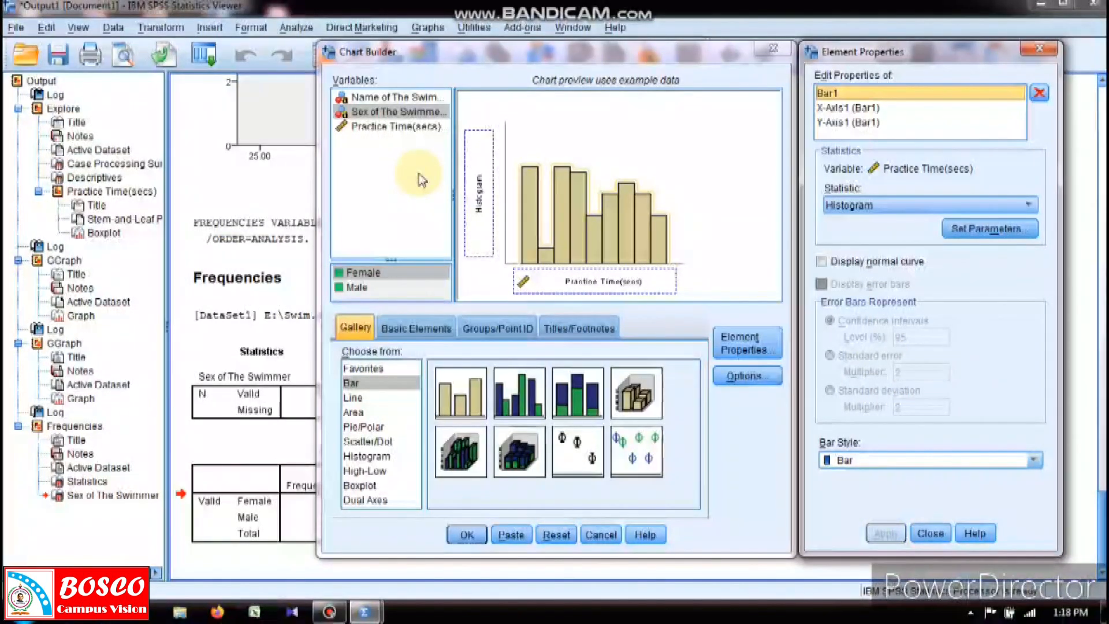
# Place Sex of The Swimmer on the x-axis, keep Count as the statistic, and generate the bar chart
pyautogui.moveTo(406, 114); pyautogui.dragTo(574, 276)
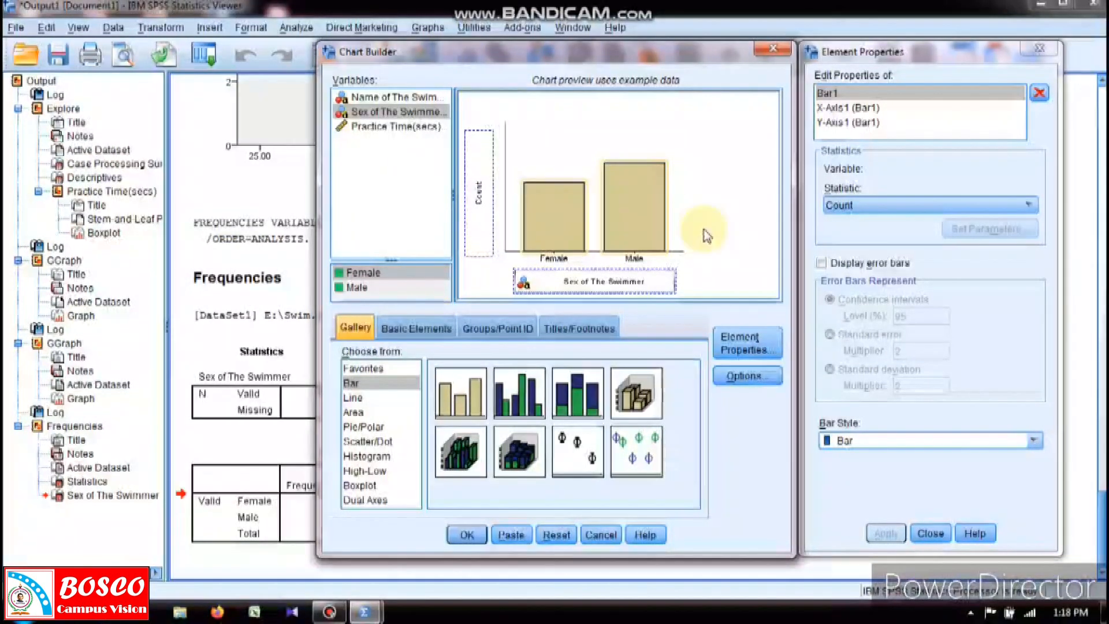
pyautogui.click(873, 207)
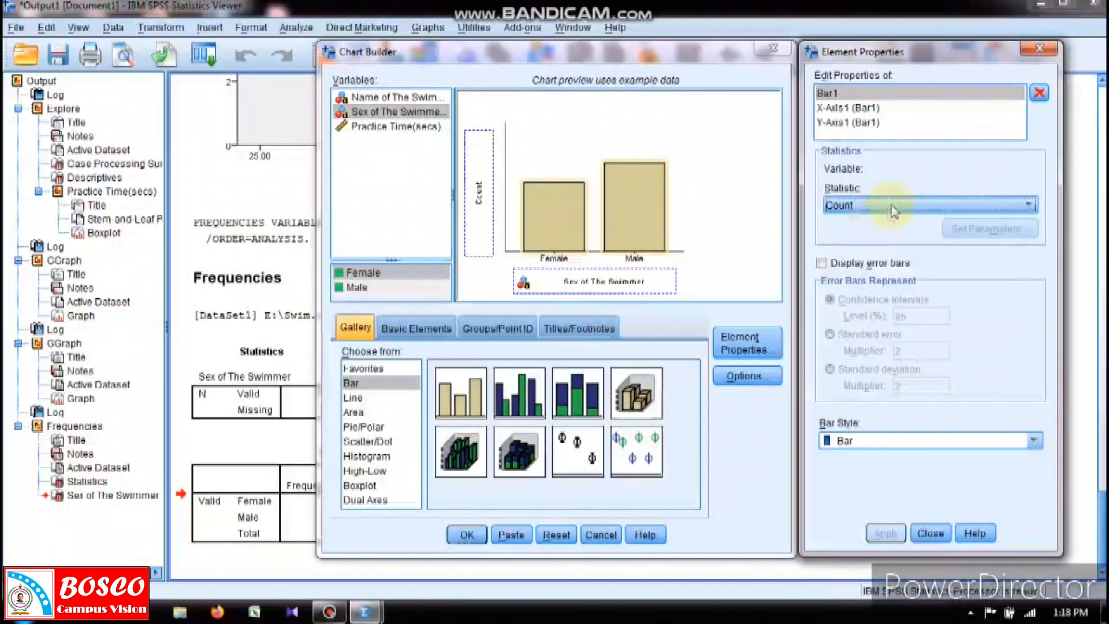
pyautogui.click(893, 206)
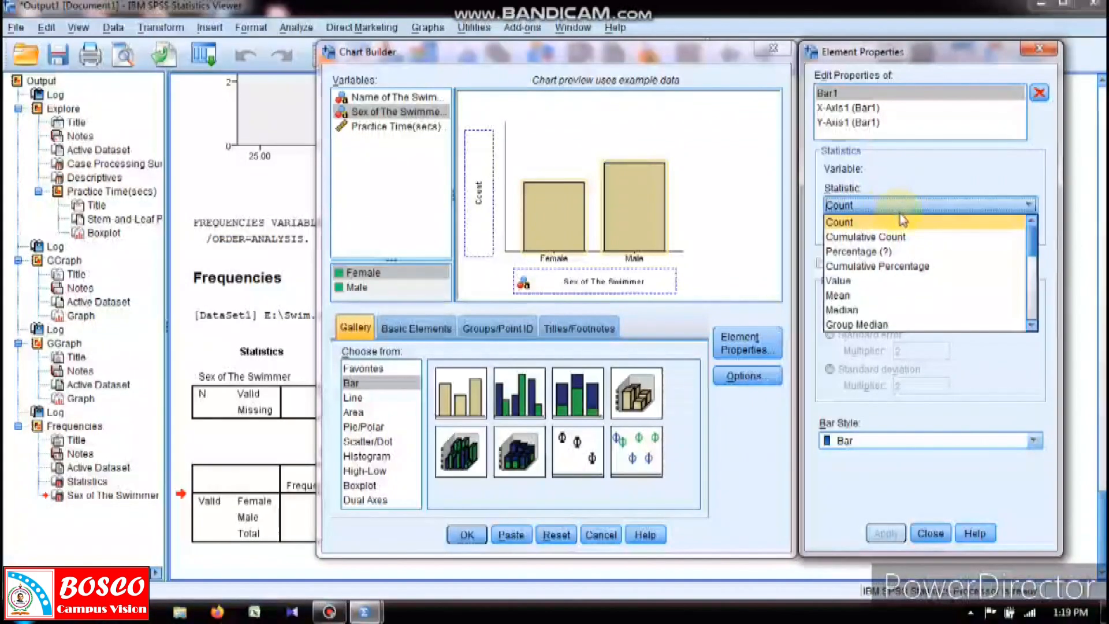
pyautogui.click(749, 540)
pyautogui.click(467, 532)
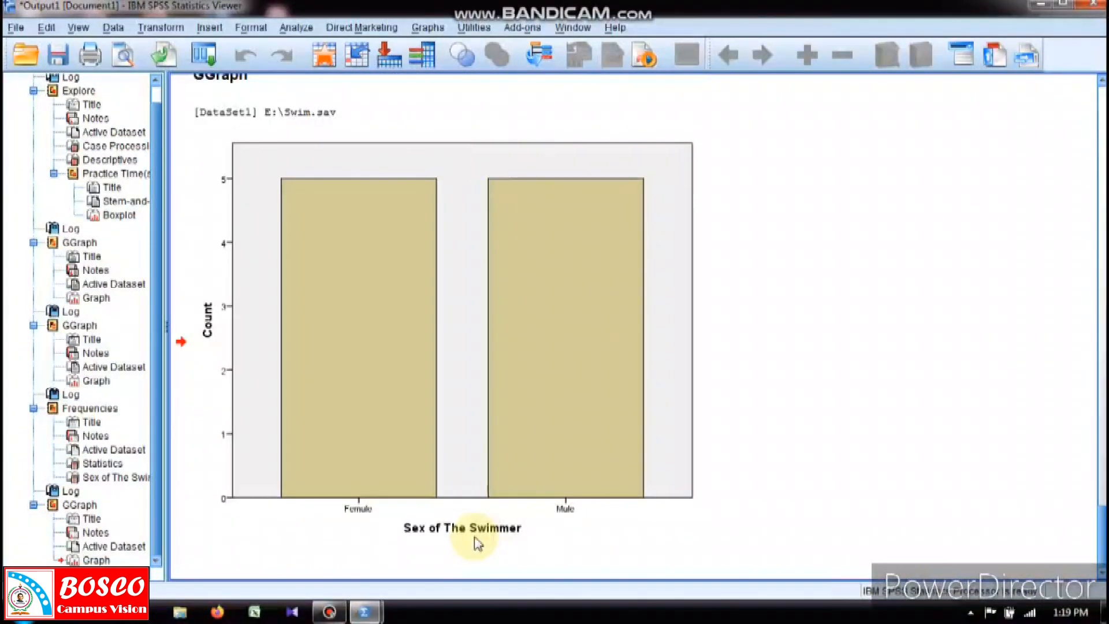
# Compare the Sex of The Swimmer bar chart with its frequency table in the output
pyautogui.click(477, 543)
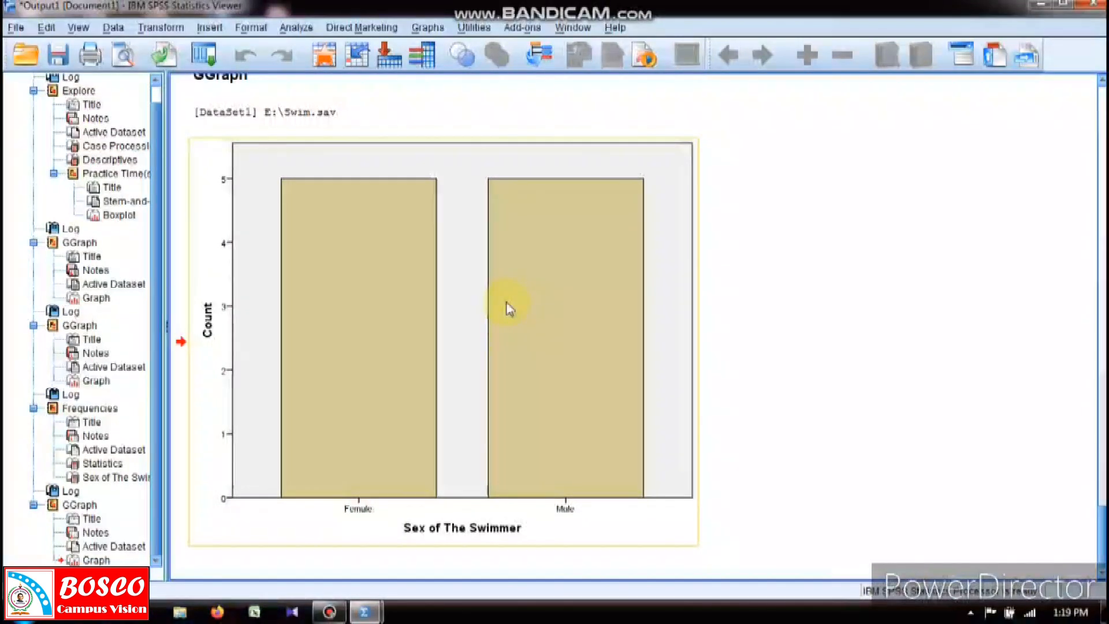
pyautogui.scroll(1, 506, 303)
pyautogui.scroll(10, 506, 303)
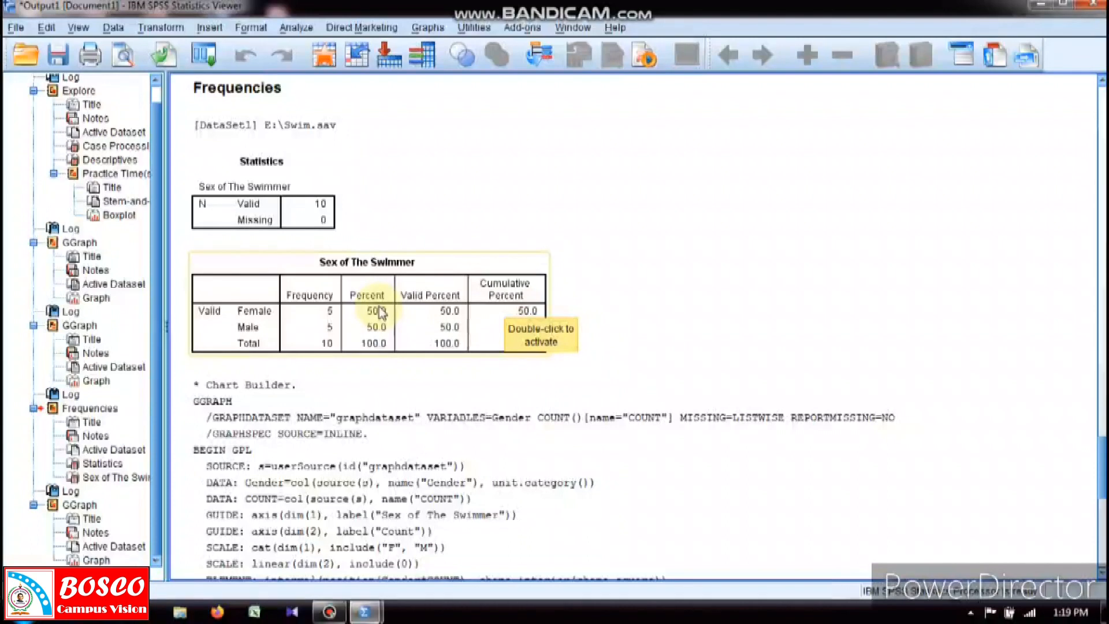
pyautogui.scroll(-10, 381, 311)
pyautogui.scroll(-5, 381, 312)
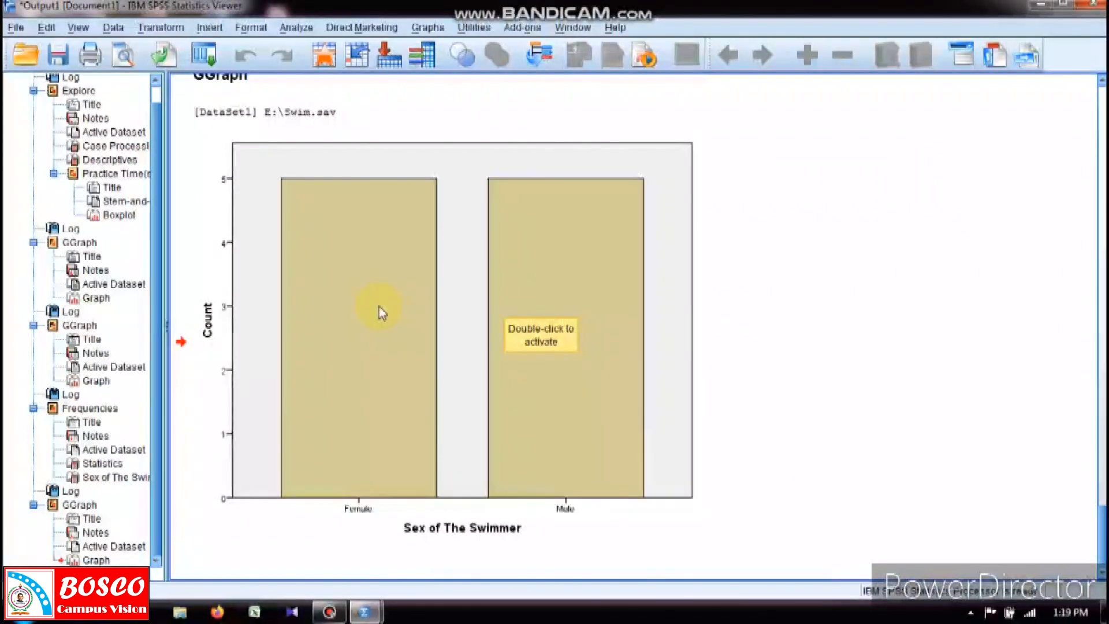
# Check the female and male counts in the frequency table against the bar heights in the chart
pyautogui.scroll(10, 379, 312)
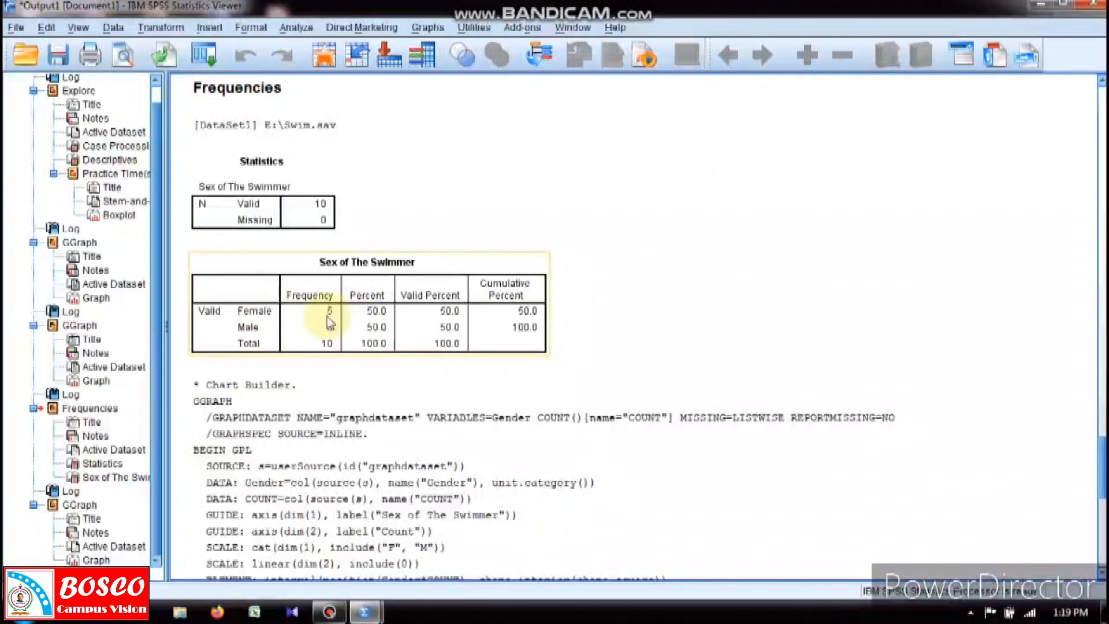
pyautogui.scroll(-5, 346, 329)
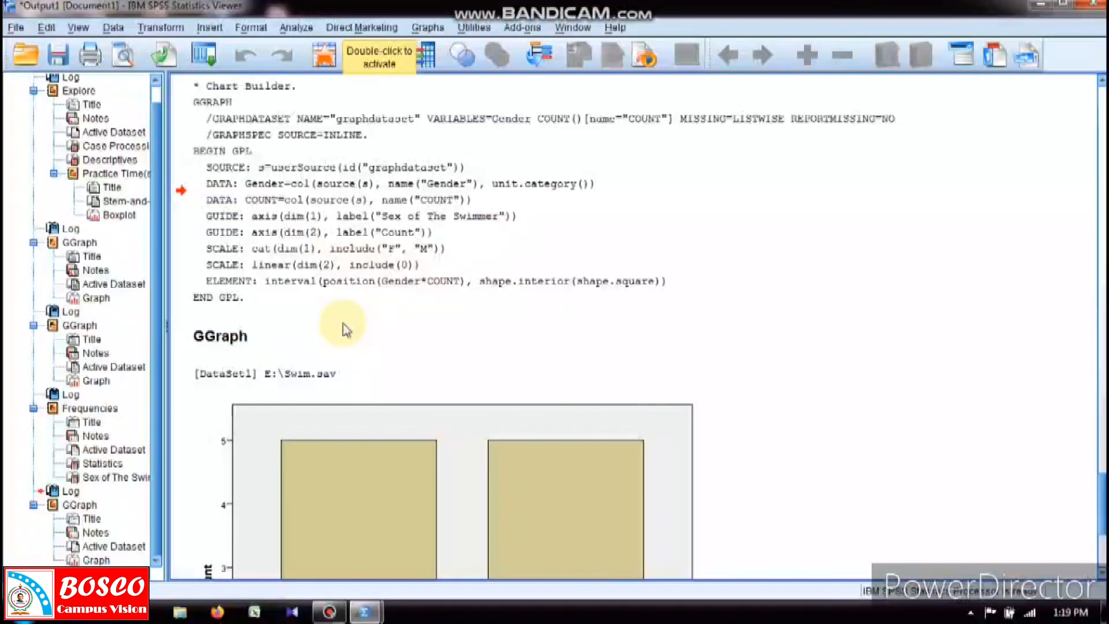
pyautogui.scroll(-4, 345, 329)
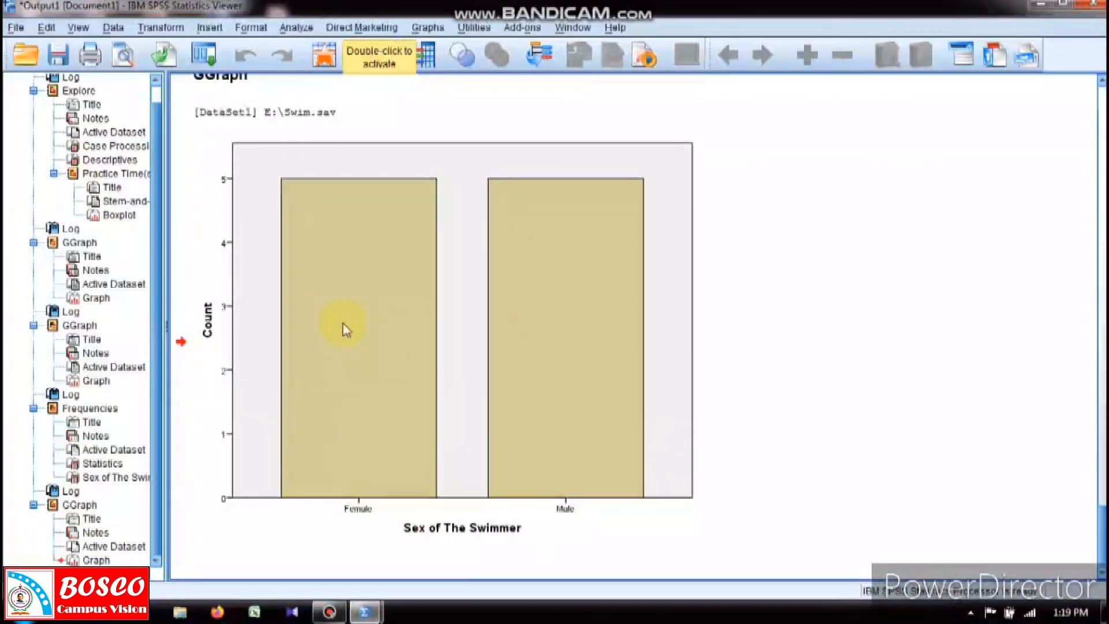
pyautogui.click(380, 269)
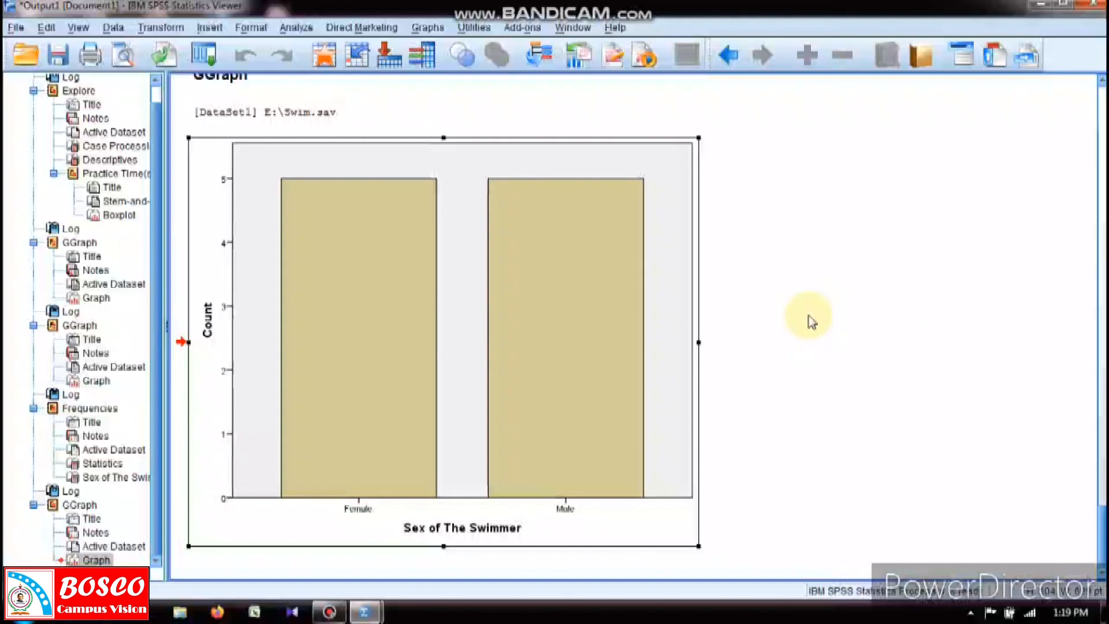
pyautogui.click(904, 278)
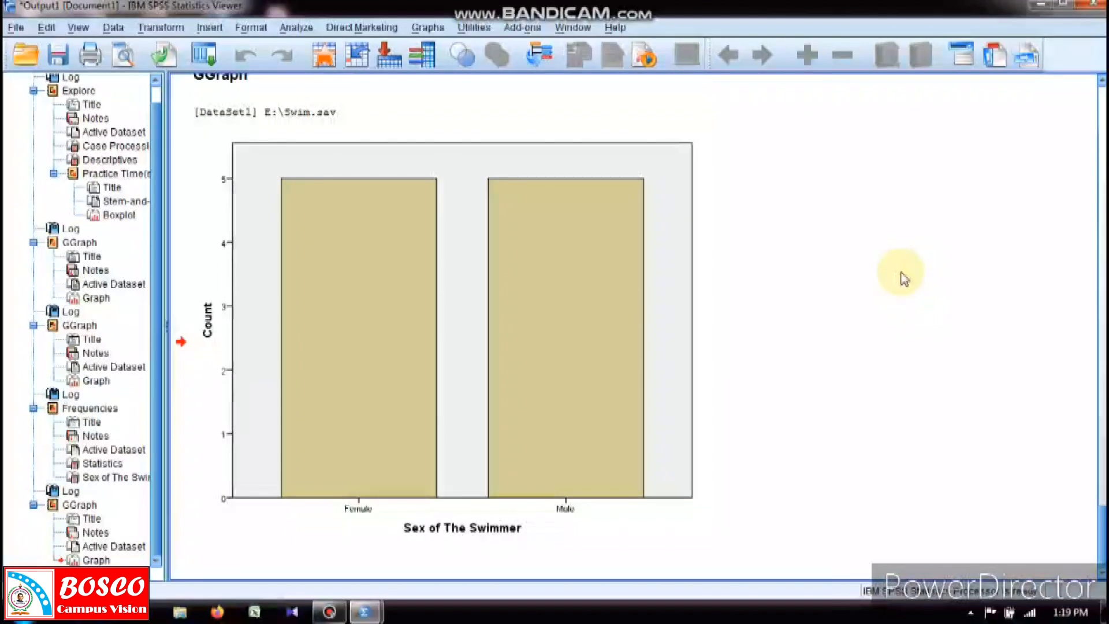
pyautogui.click(663, 290)
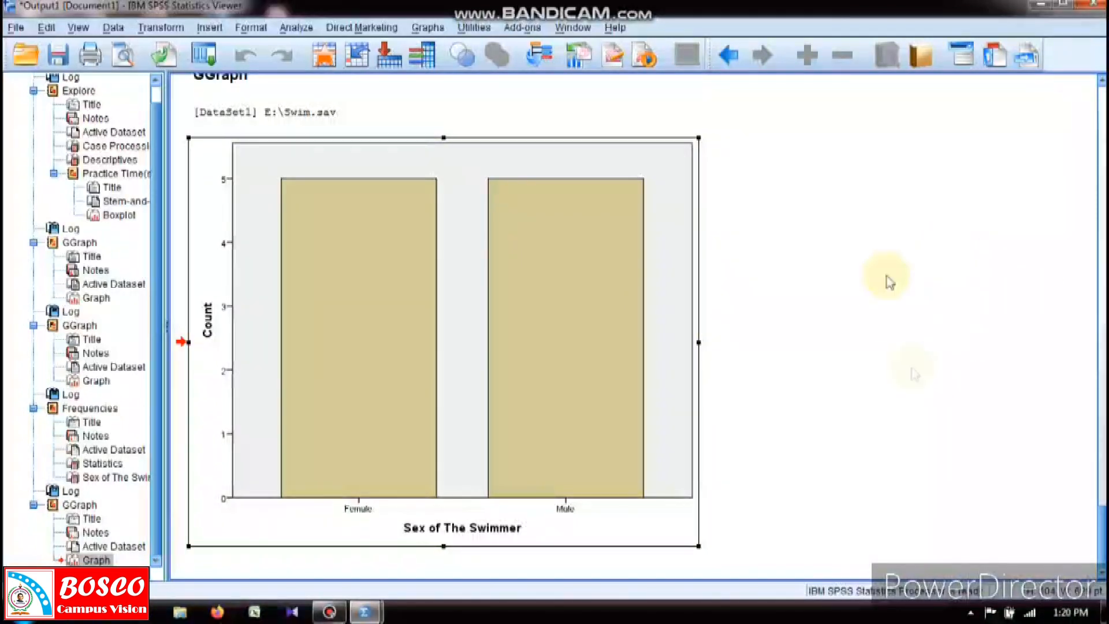
pyautogui.click(957, 375)
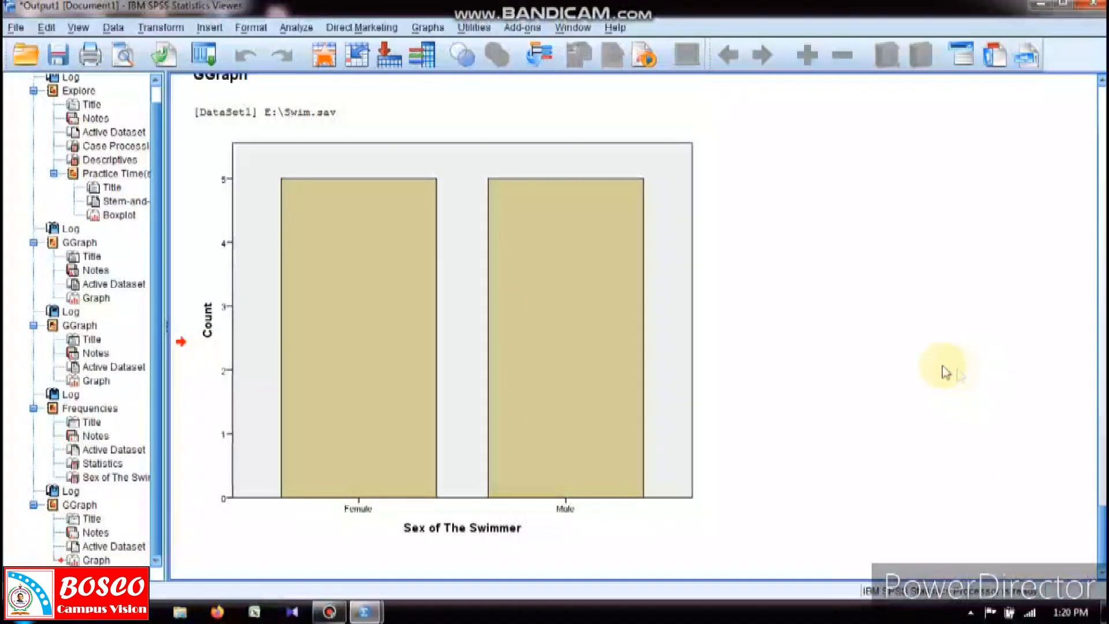
# Review the print settings for all visible output and close them without printing
pyautogui.click(14, 29)
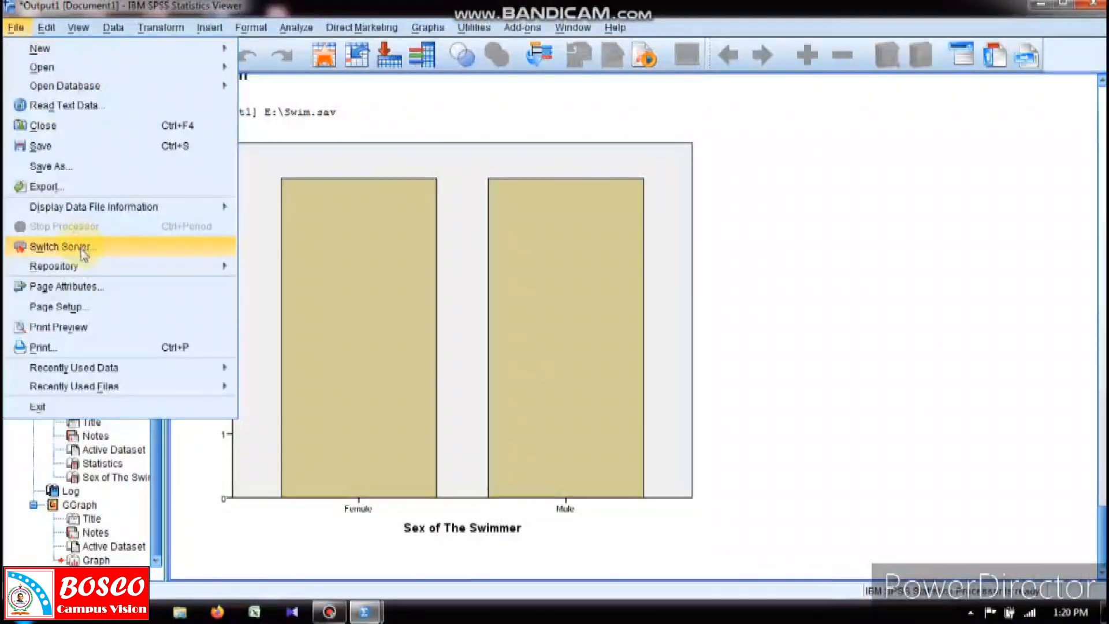
pyautogui.click(74, 350)
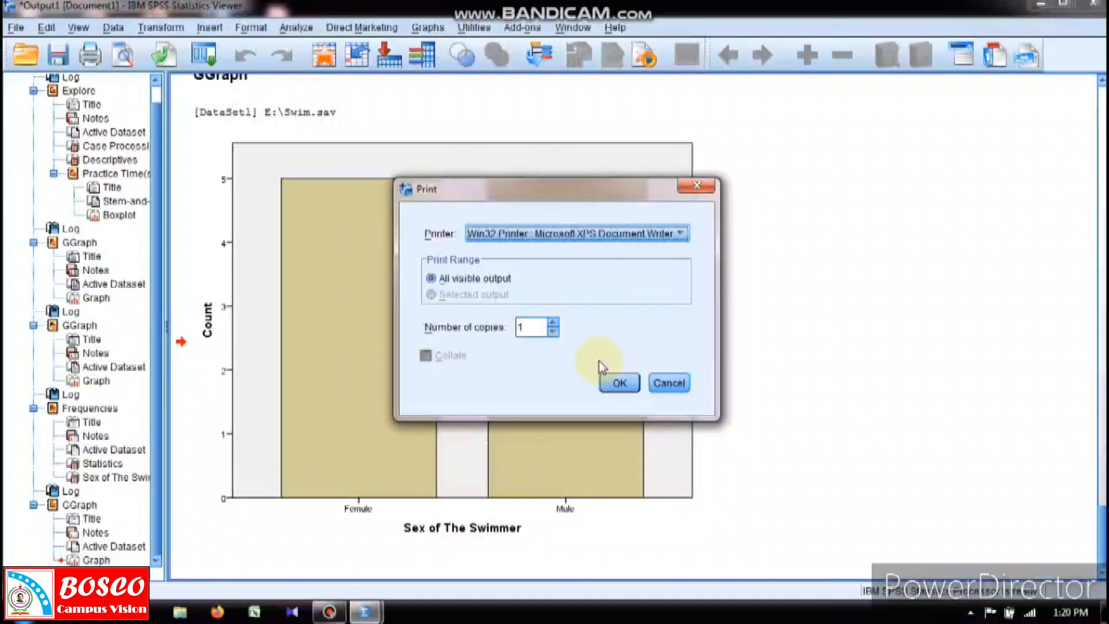
pyautogui.click(668, 384)
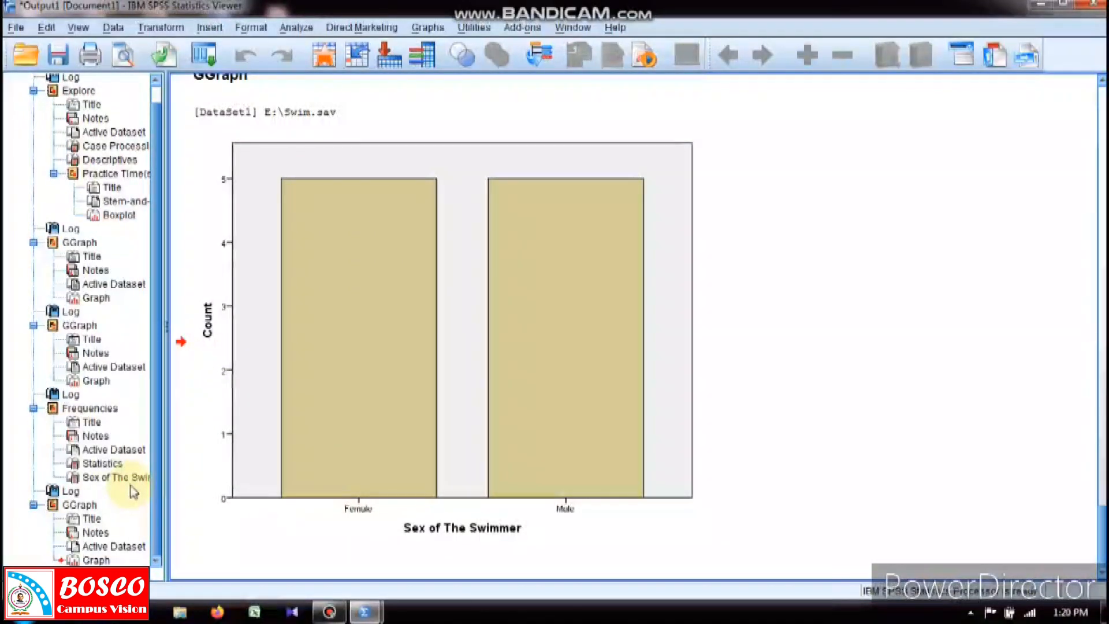
# Select the Sex of The Swimmer frequency table, review the print settings for the selected output, and close them without printing
pyautogui.click(131, 481)
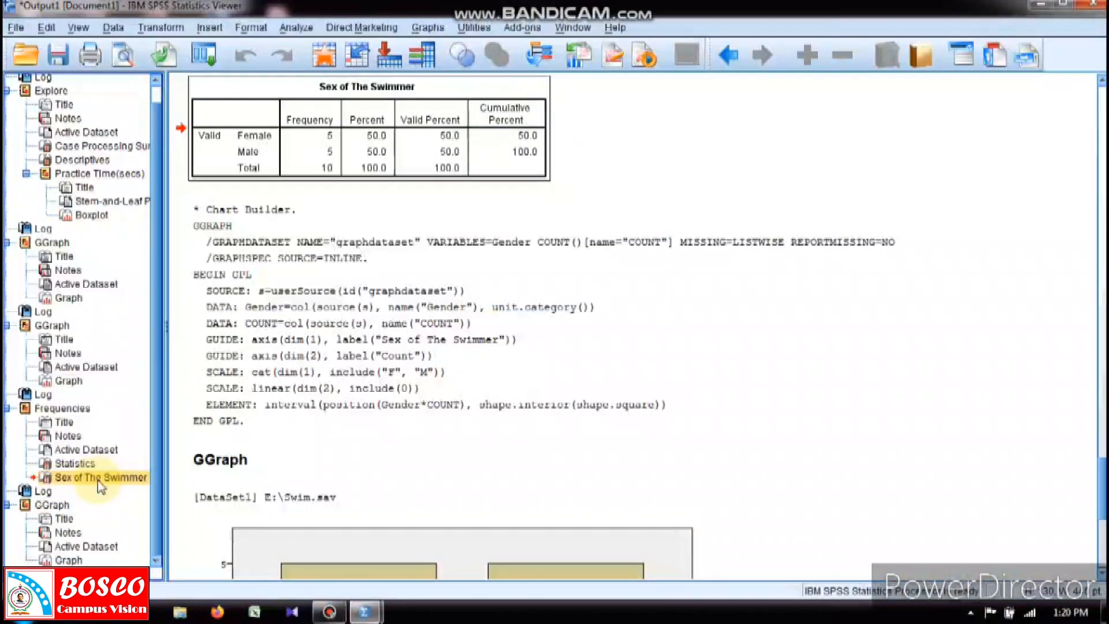
pyautogui.click(16, 28)
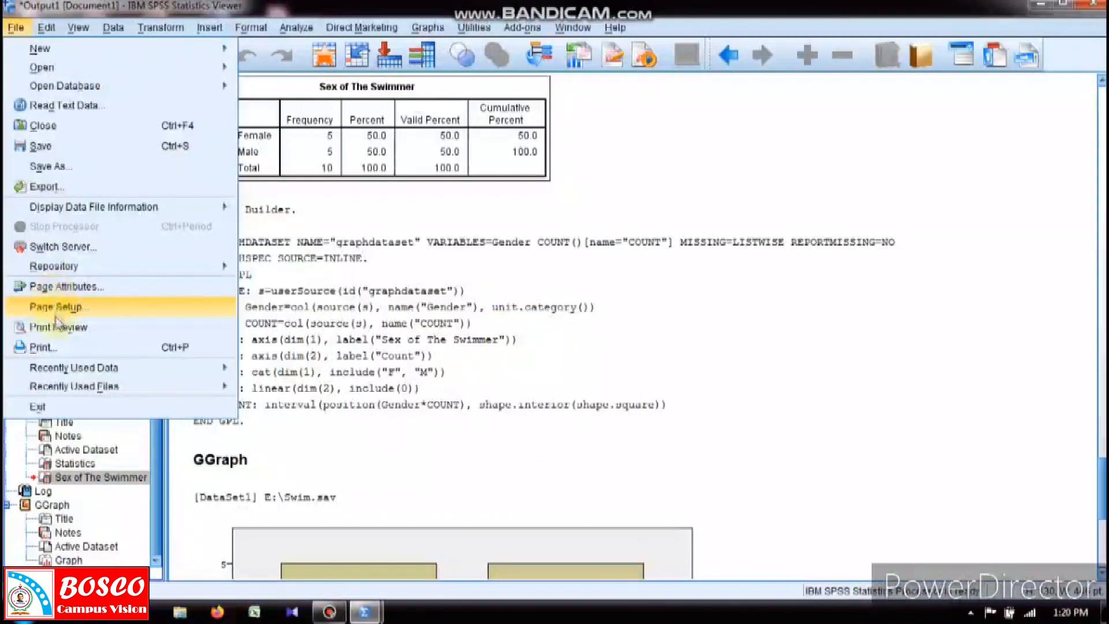
pyautogui.click(60, 349)
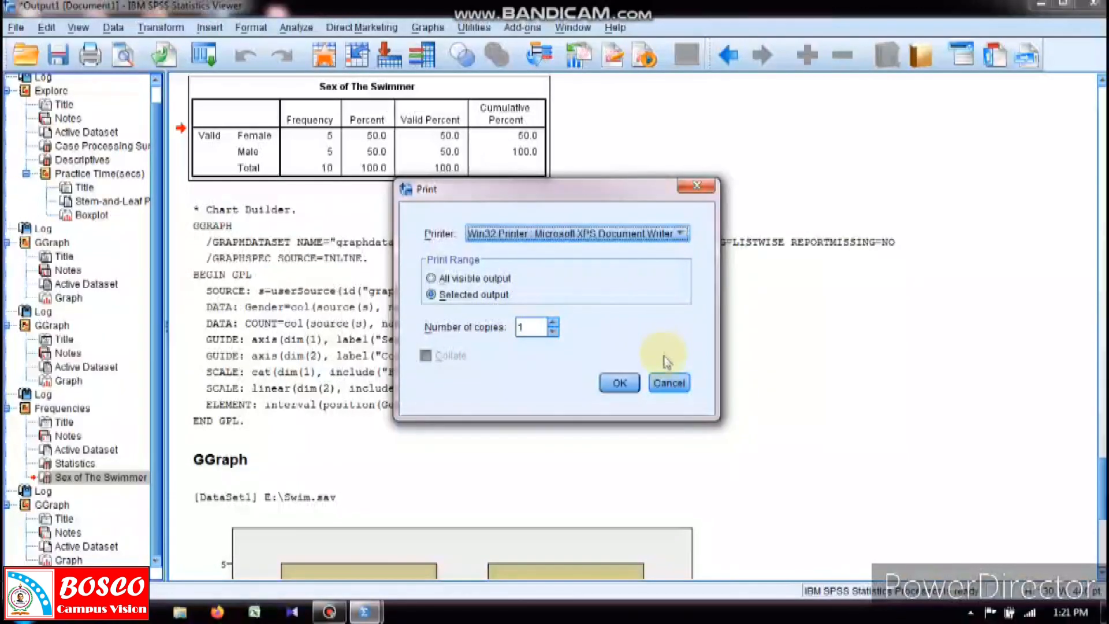
pyautogui.click(669, 383)
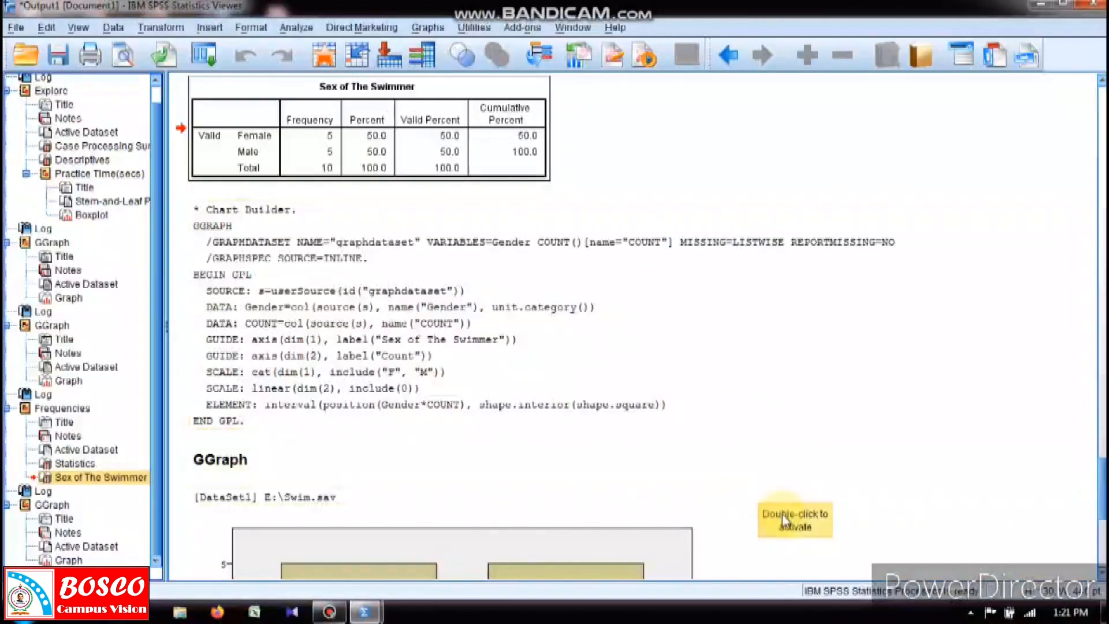